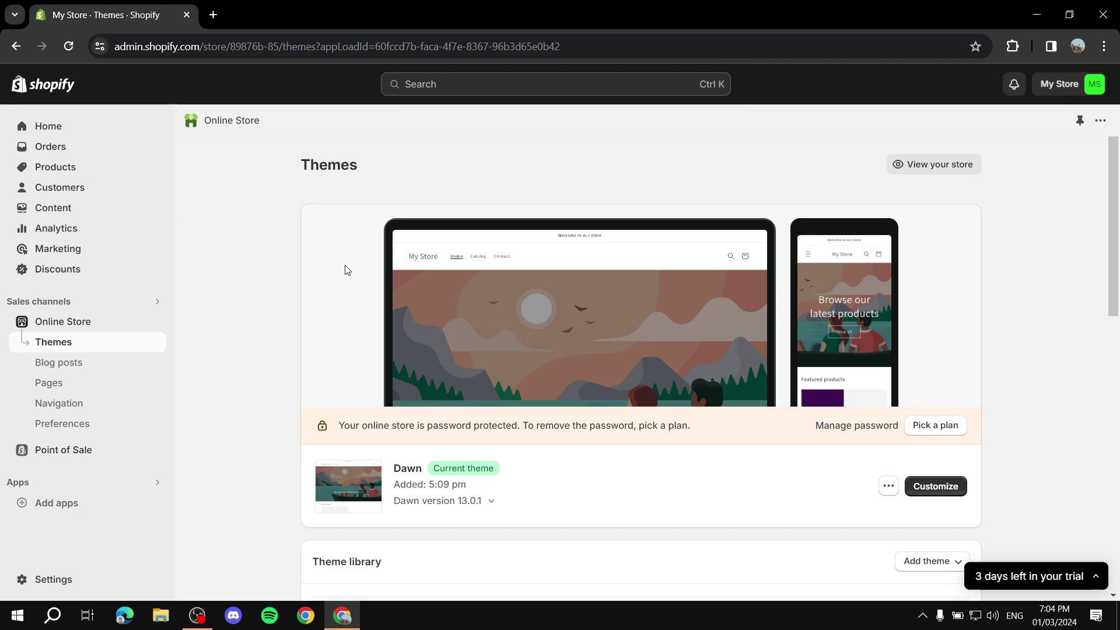
Start a new product in the store's product list and title it "Orange".
{"action": "left_click", "coordinate": [51, 168]}
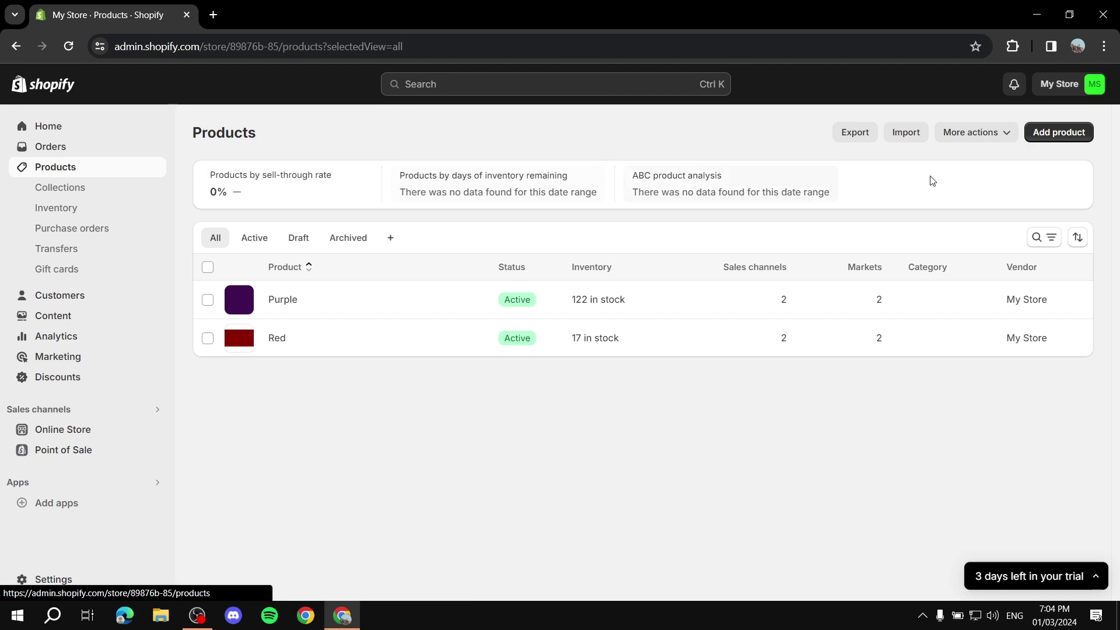
{"action": "left_click", "coordinate": [1060, 135]}
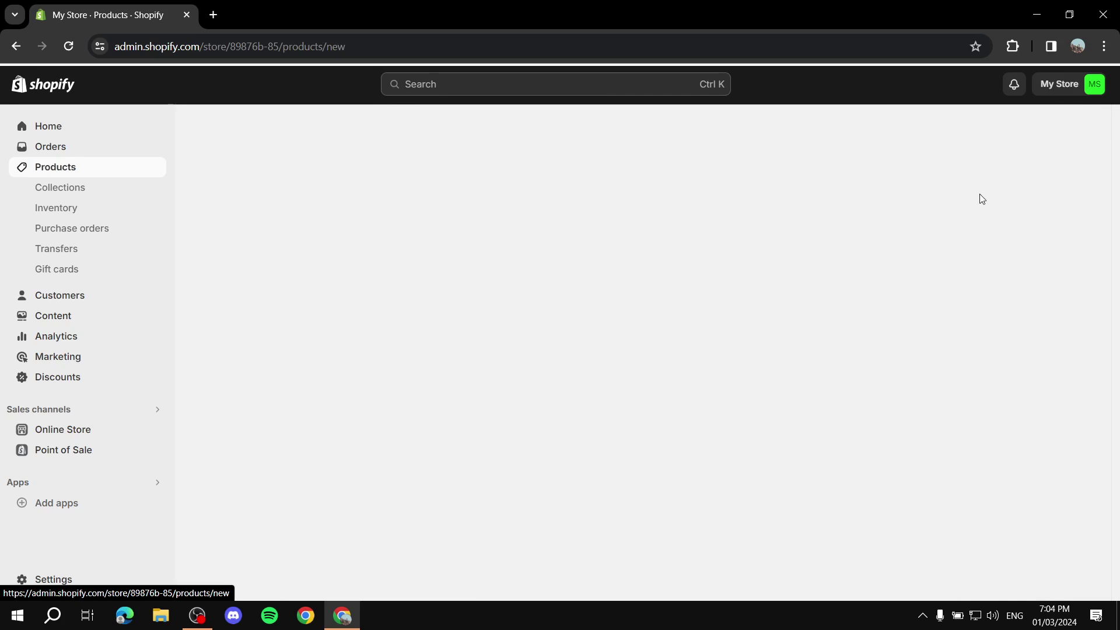
{"action": "left_click", "coordinate": [415, 195]}
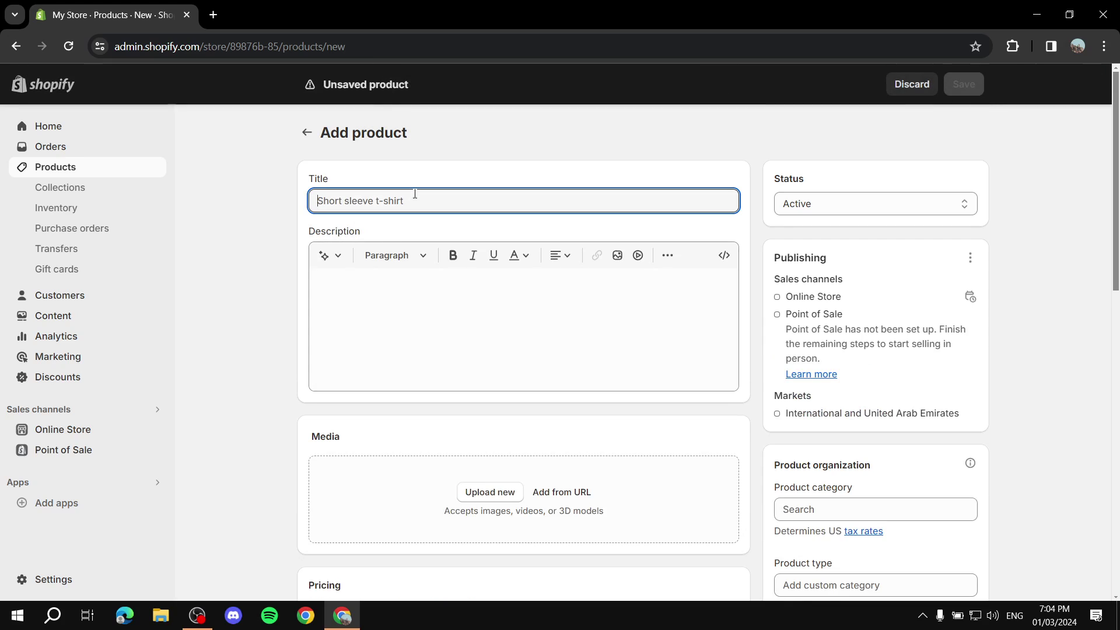
{"action": "type", "text": "Orange"}
{"action": "left_click", "coordinate": [255, 285]}
Upload the solid orange image file to the new product's media.
{"action": "scroll", "coordinate": [262, 285], "scroll_direction": "down", "scroll_amount": 2}
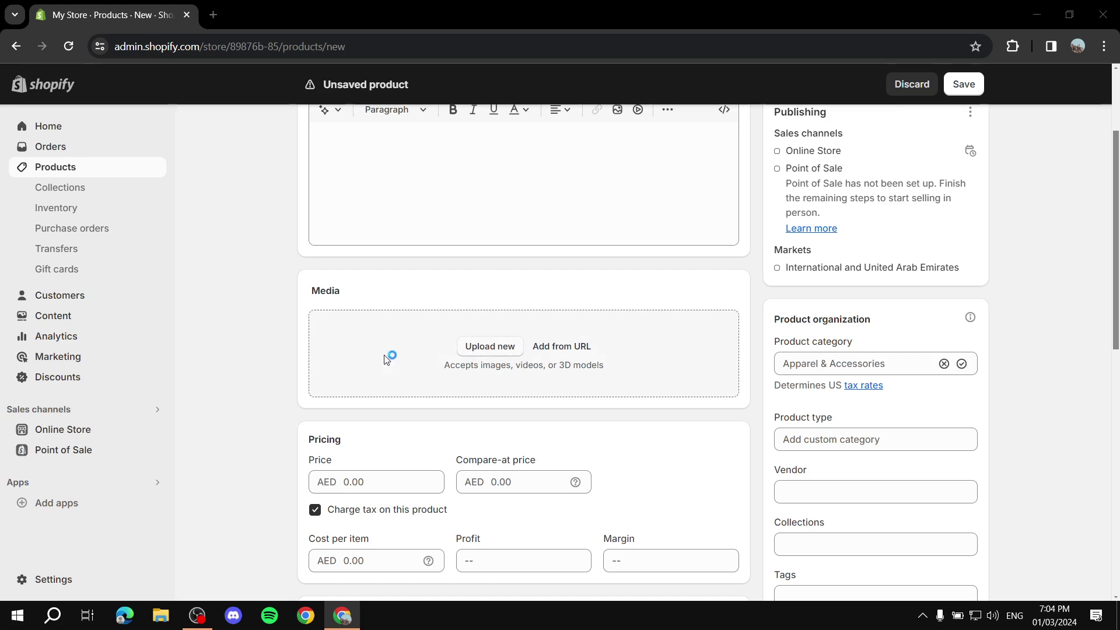
{"action": "double_click", "coordinate": [421, 456]}
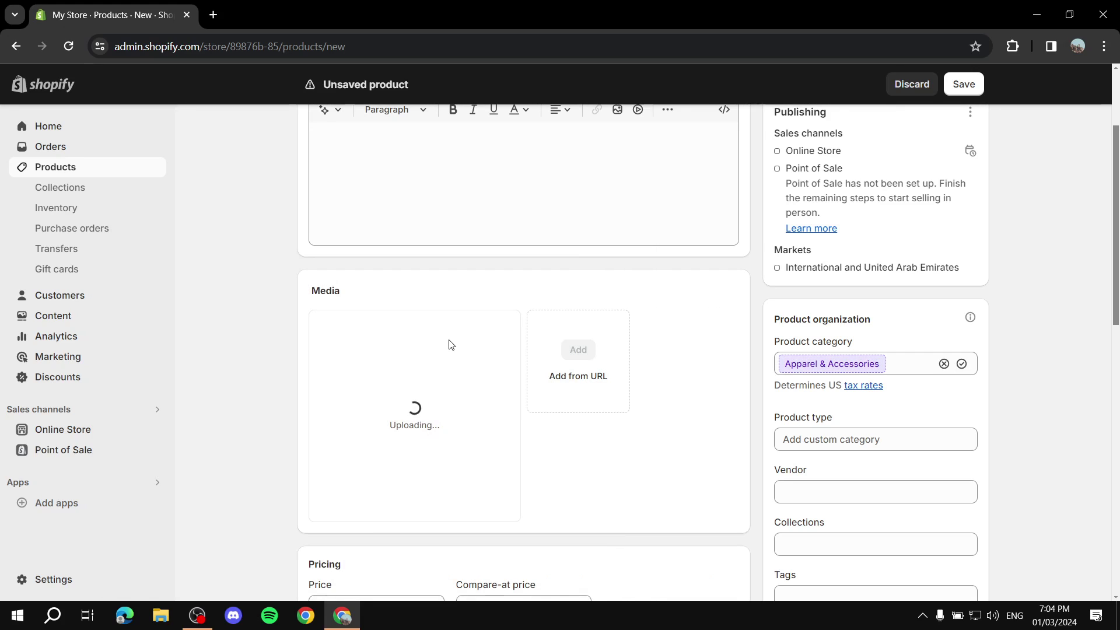
{"action": "scroll", "coordinate": [448, 315], "scroll_direction": "up", "scroll_amount": 2}
{"action": "scroll", "coordinate": [569, 317], "scroll_direction": "down", "scroll_amount": 5}
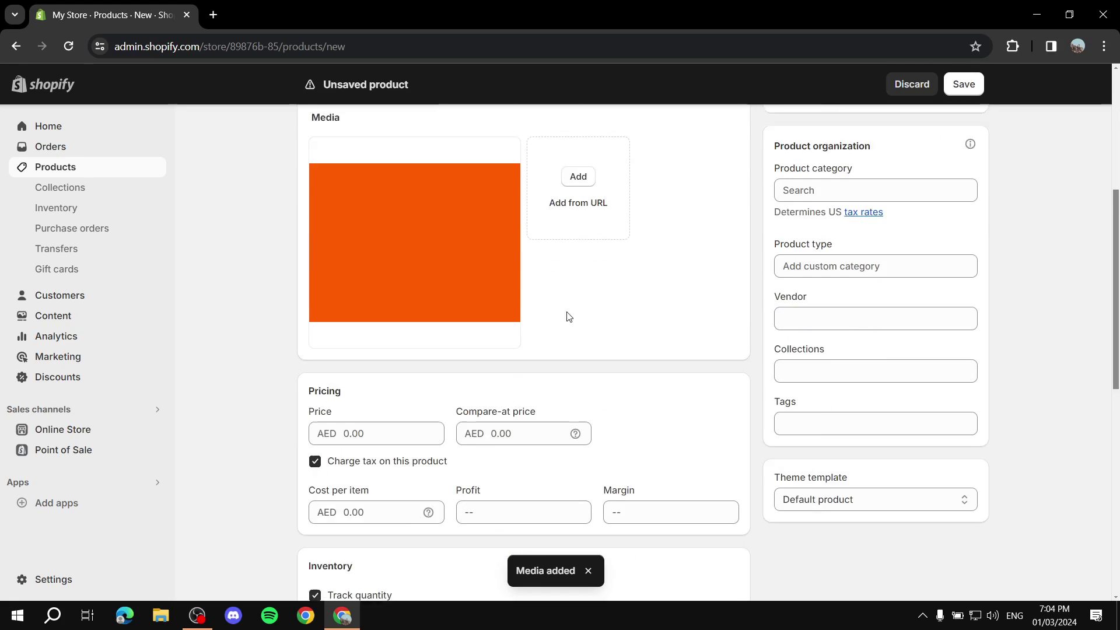
{"action": "scroll", "coordinate": [569, 317], "scroll_direction": "down", "scroll_amount": 1}
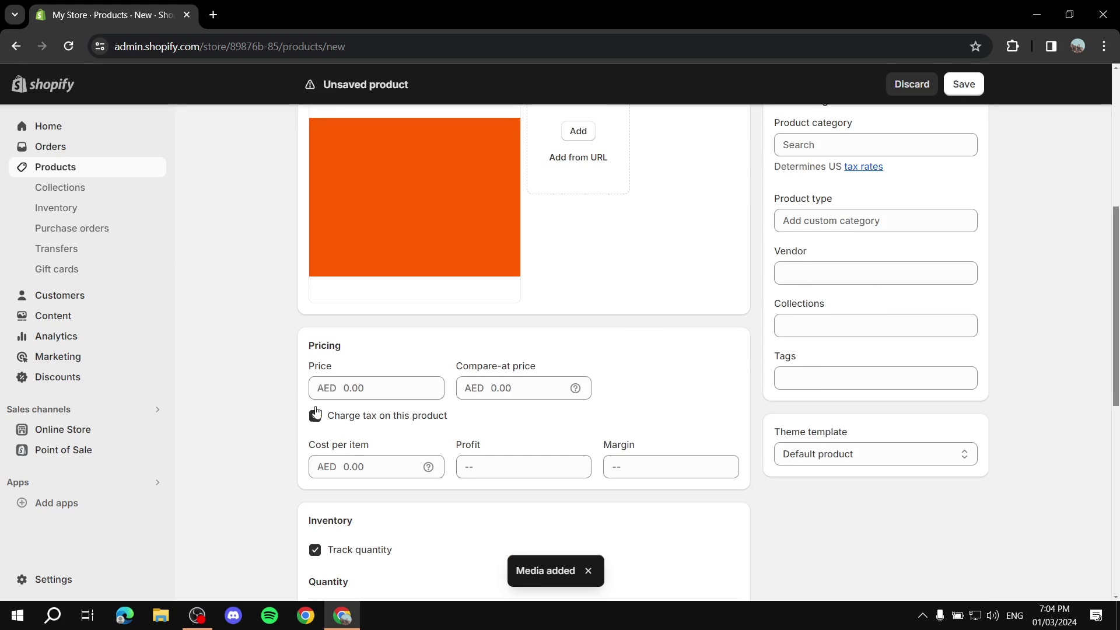
{"action": "double_click", "coordinate": [387, 342]}
{"action": "left_click", "coordinate": [388, 342]}
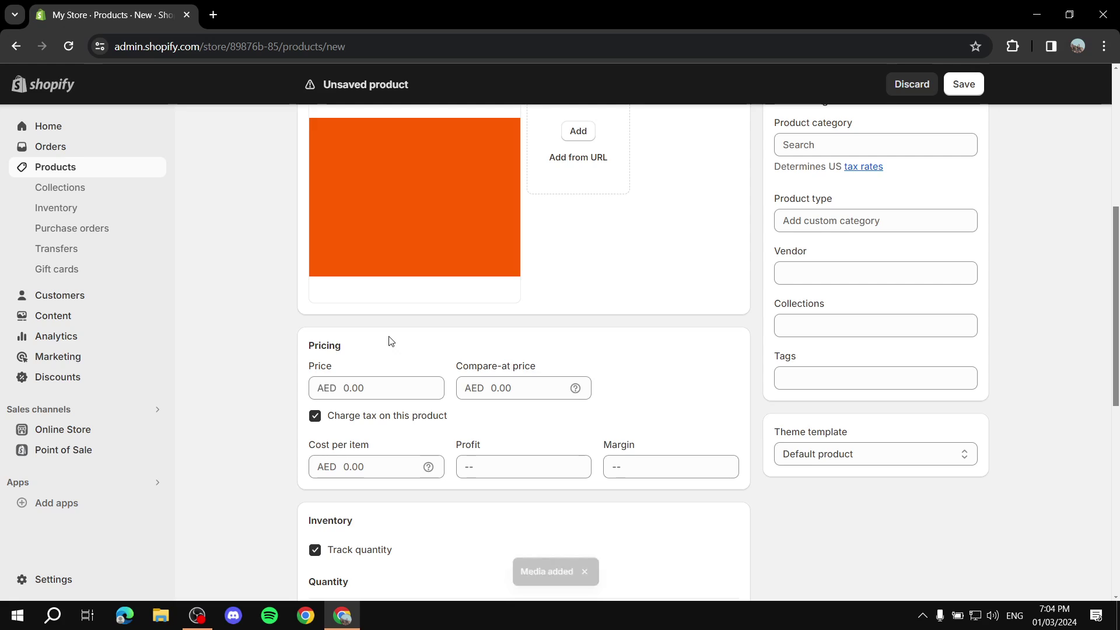
{"action": "left_click_drag", "start_coordinate": [309, 348], "coordinate": [365, 348]}
{"action": "left_click_drag", "start_coordinate": [451, 370], "coordinate": [555, 364]}
{"action": "left_click", "coordinate": [556, 365]}
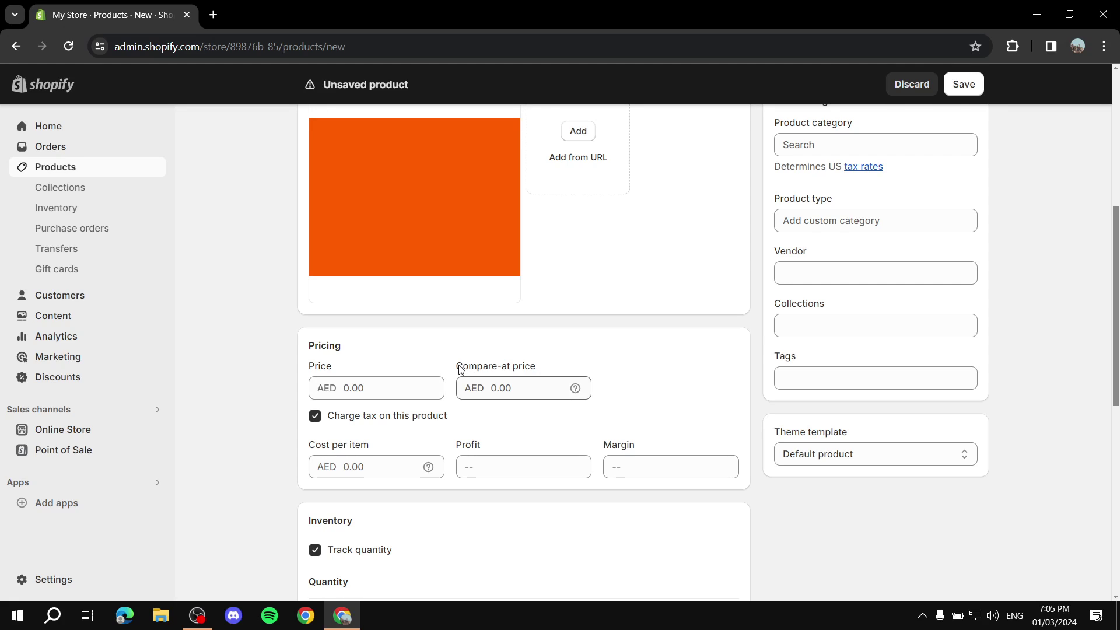
{"action": "left_click_drag", "start_coordinate": [458, 366], "coordinate": [560, 368]}
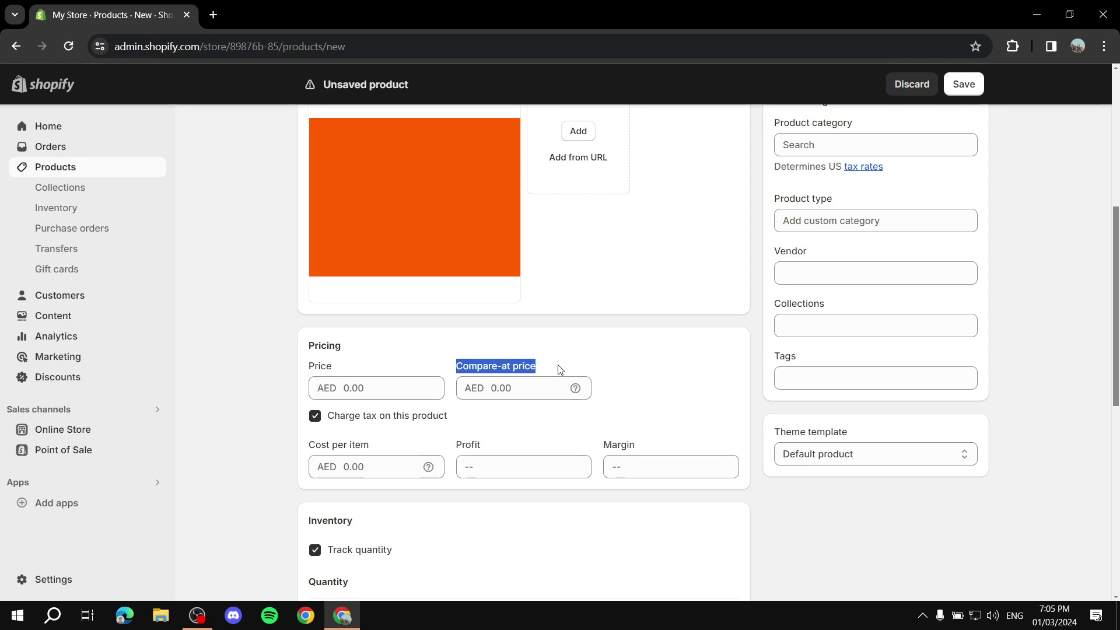
{"action": "left_click", "coordinate": [595, 363]}
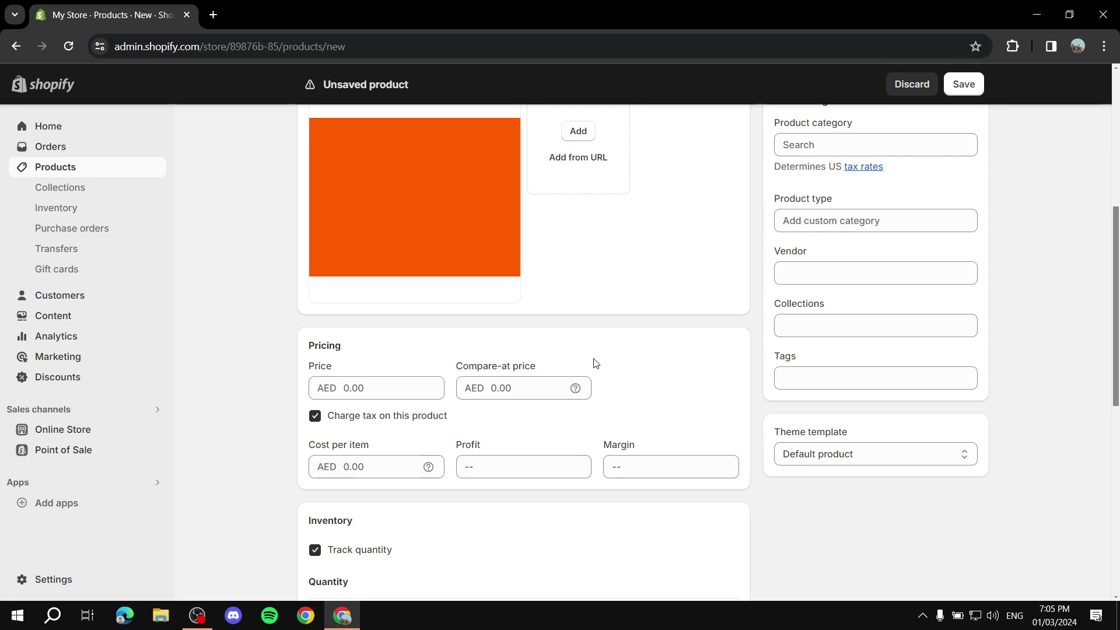
Set the Orange product's price to AED 20.00 and its compare-at price to AED 50.00.
{"action": "left_click", "coordinate": [387, 389]}
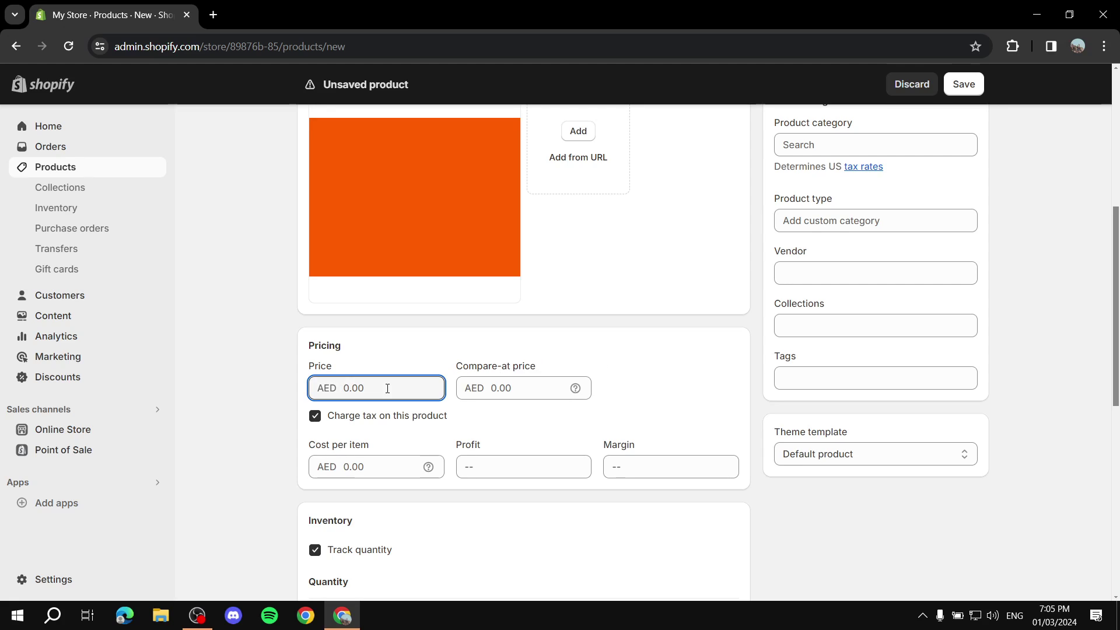
{"action": "type", "text": "15"}
{"action": "key", "text": "ctrl+a"}
{"action": "type", "text": "20"}
{"action": "left_click", "coordinate": [528, 392]}
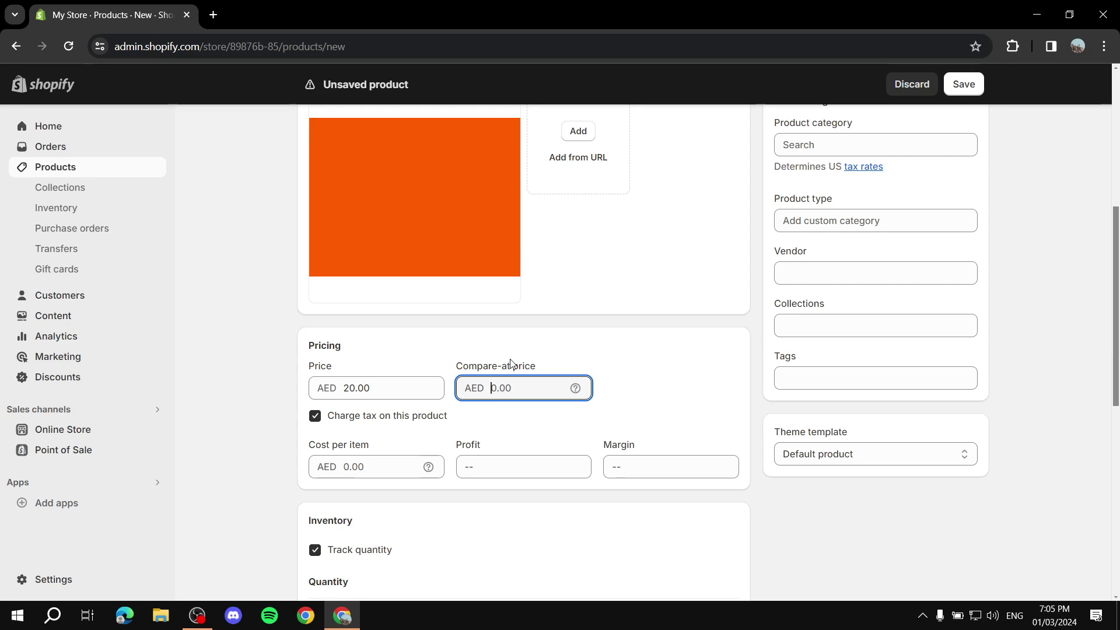
{"action": "type", "text": "50"}
{"action": "left_click", "coordinate": [472, 342]}
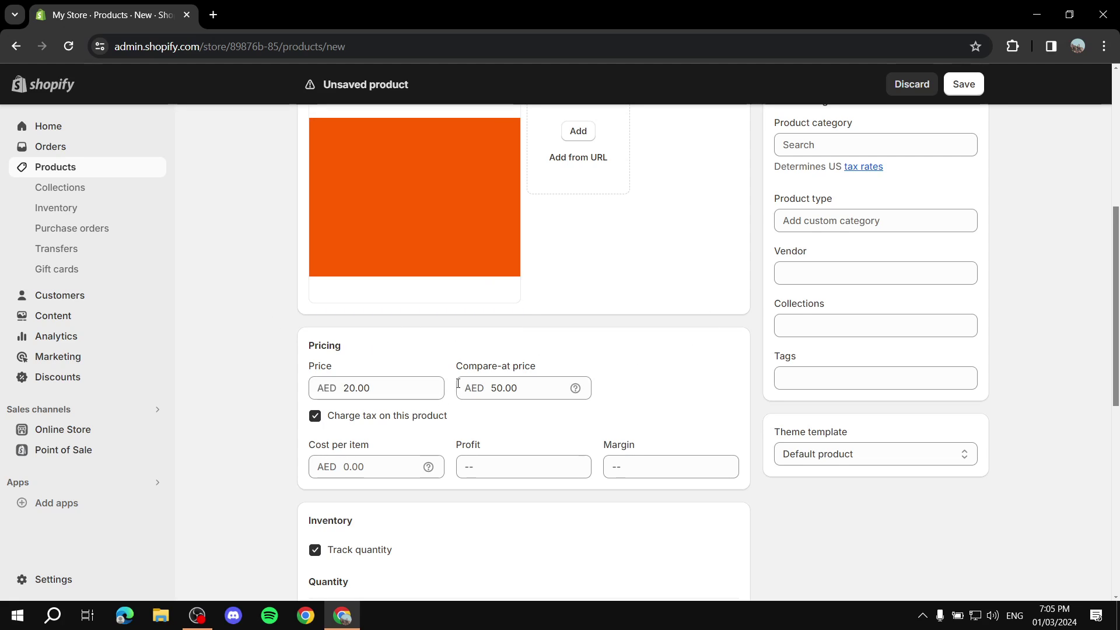
{"action": "left_click_drag", "start_coordinate": [457, 366], "coordinate": [565, 362]}
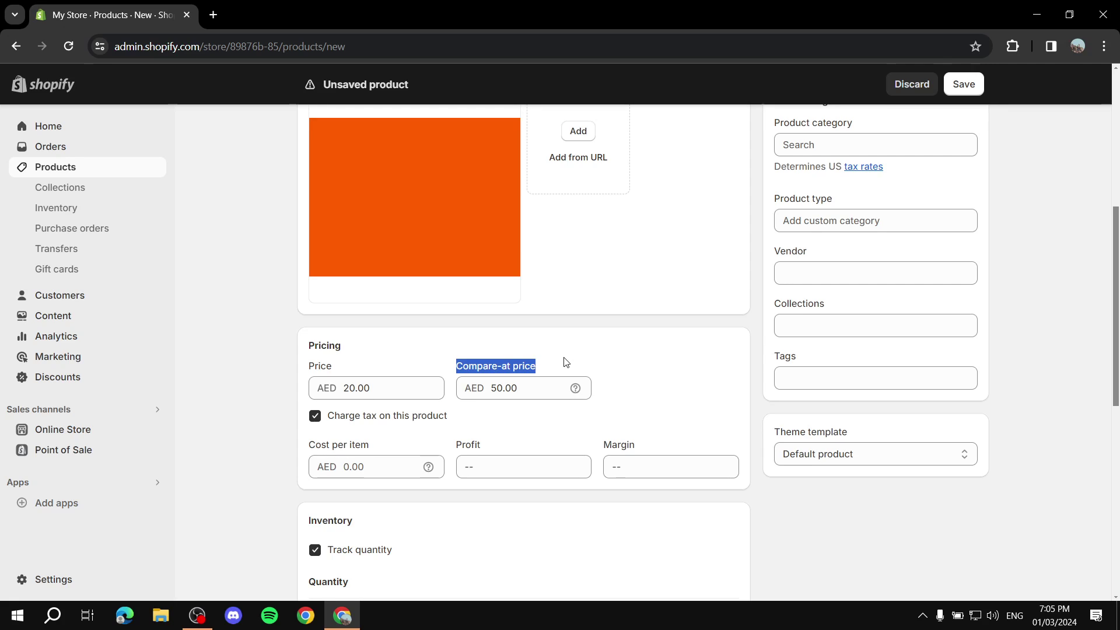
{"action": "left_click", "coordinate": [570, 346]}
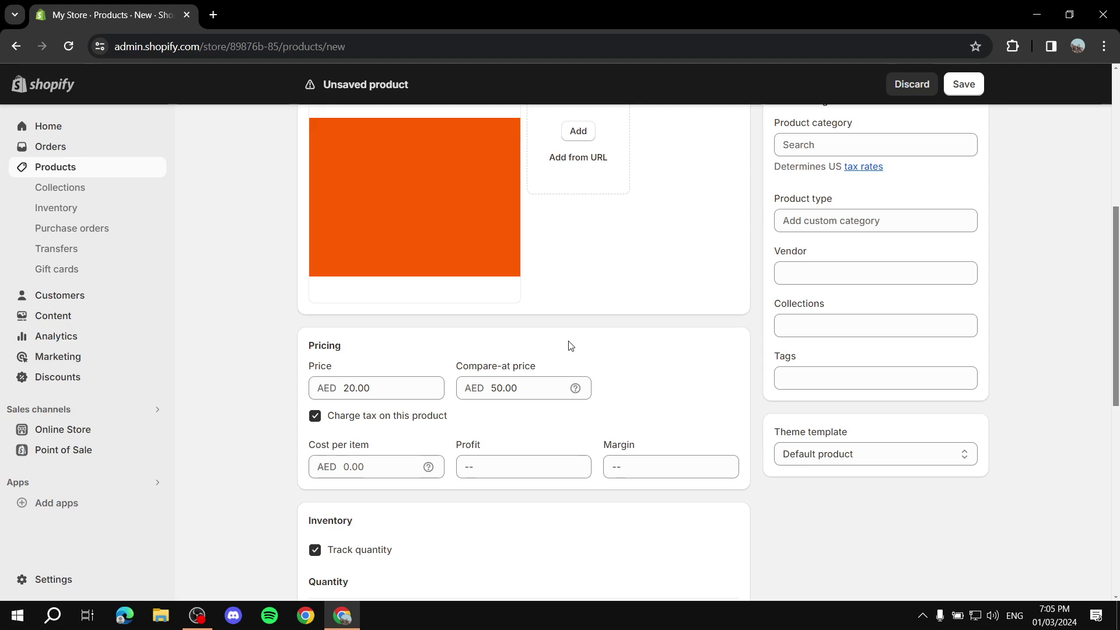
Set the Orange product's inventory quantity at Shop location to 15.
{"action": "scroll", "coordinate": [570, 346], "scroll_direction": "down", "scroll_amount": 5}
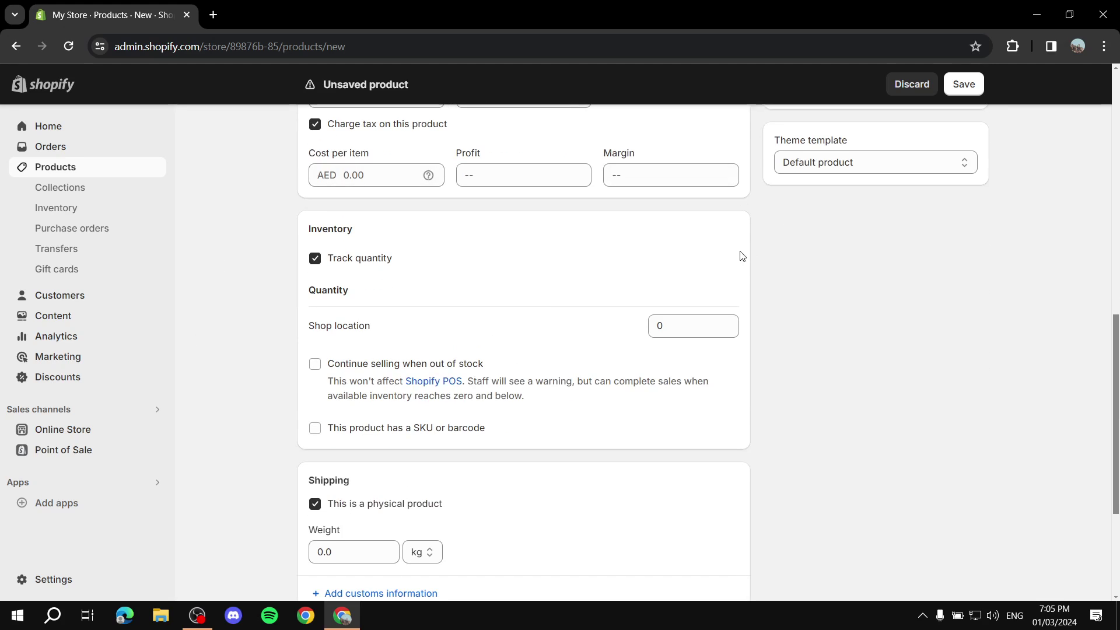
{"action": "scroll", "coordinate": [741, 256], "scroll_direction": "down", "scroll_amount": 1}
{"action": "left_click", "coordinate": [701, 261]}
{"action": "type", "text": "15"}
{"action": "left_click", "coordinate": [677, 200]}
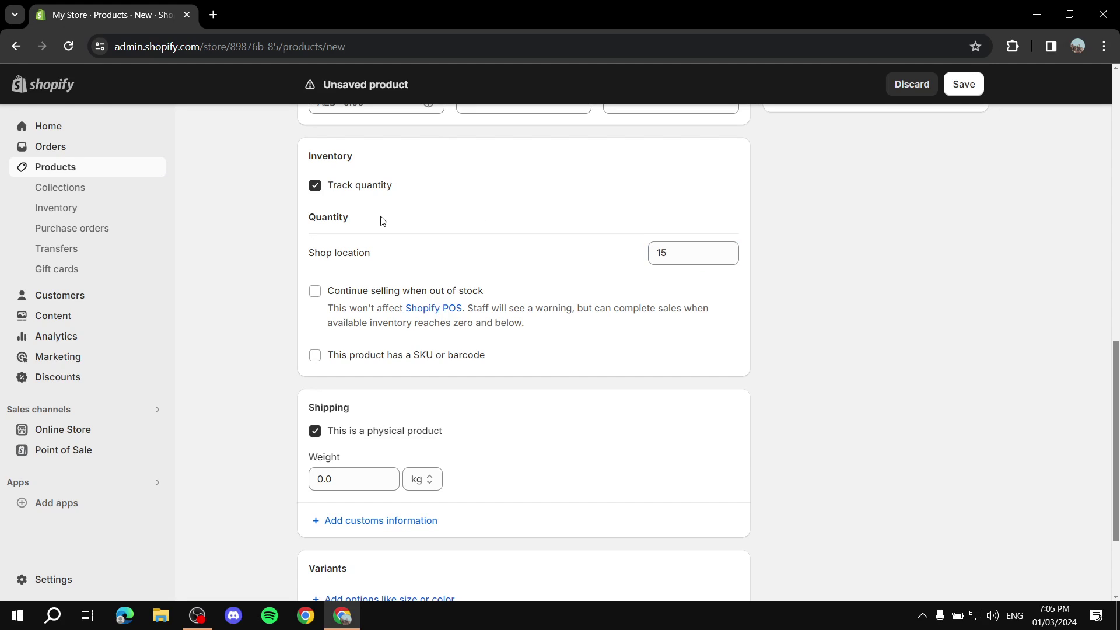
Save the Orange product and return to the product list.
{"action": "scroll", "coordinate": [700, 402], "scroll_direction": "down", "scroll_amount": 2}
{"action": "scroll", "coordinate": [867, 455], "scroll_direction": "up", "scroll_amount": 10}
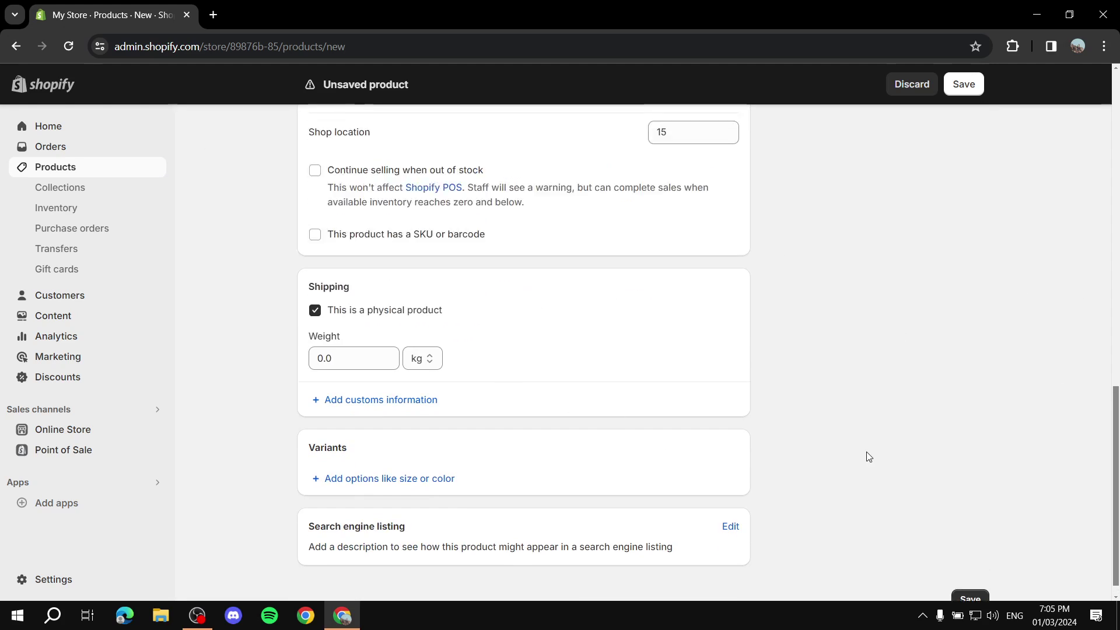
{"action": "left_click", "coordinate": [978, 86]}
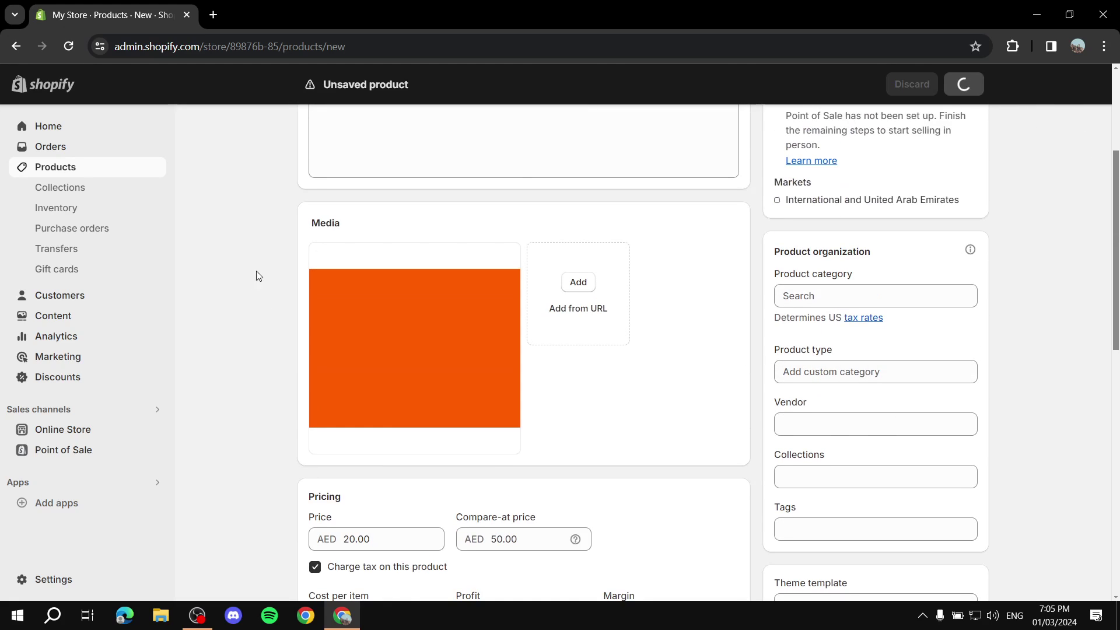
{"action": "scroll", "coordinate": [525, 287], "scroll_direction": "up", "scroll_amount": 3}
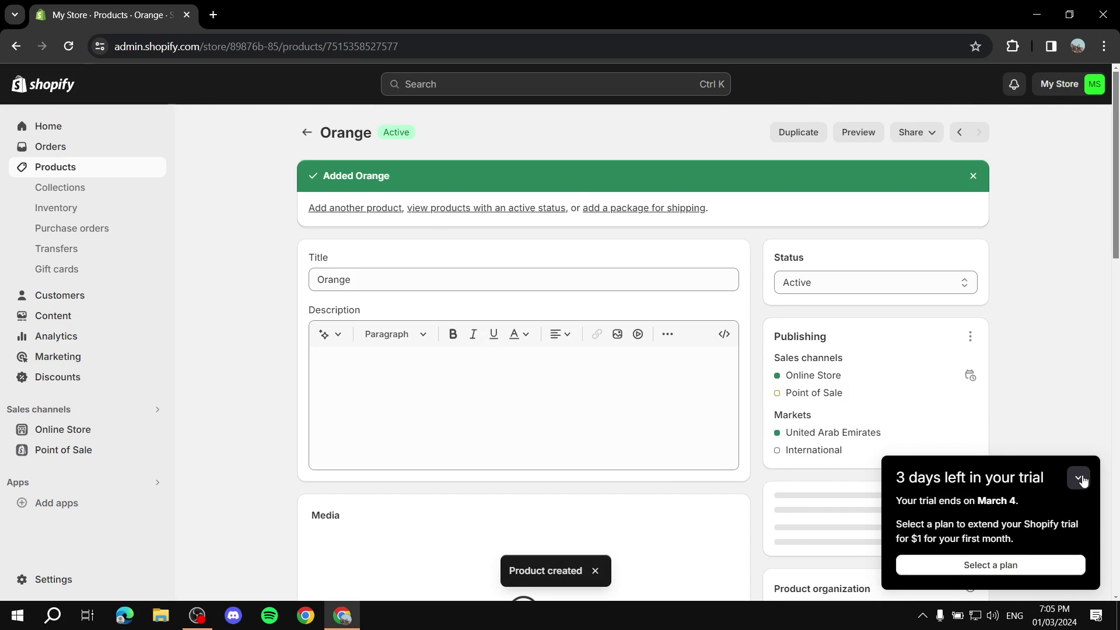
{"action": "left_click", "coordinate": [1086, 477]}
{"action": "left_click", "coordinate": [299, 134]}
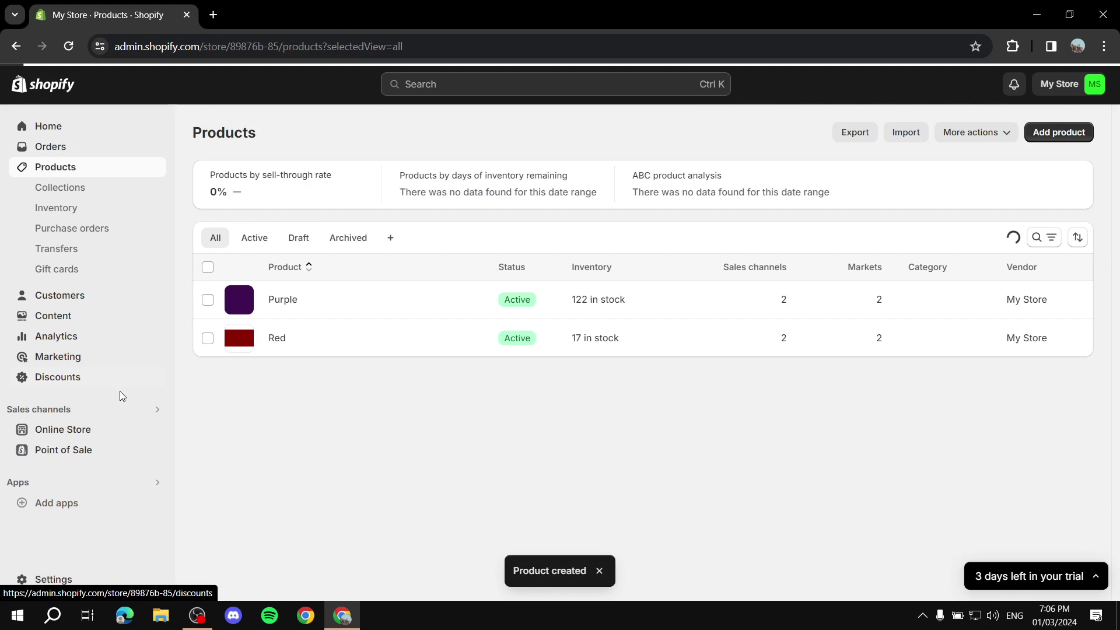
View the live online store and examine the sale price on the Orange product page from the catalog.
{"action": "left_click", "coordinate": [95, 437]}
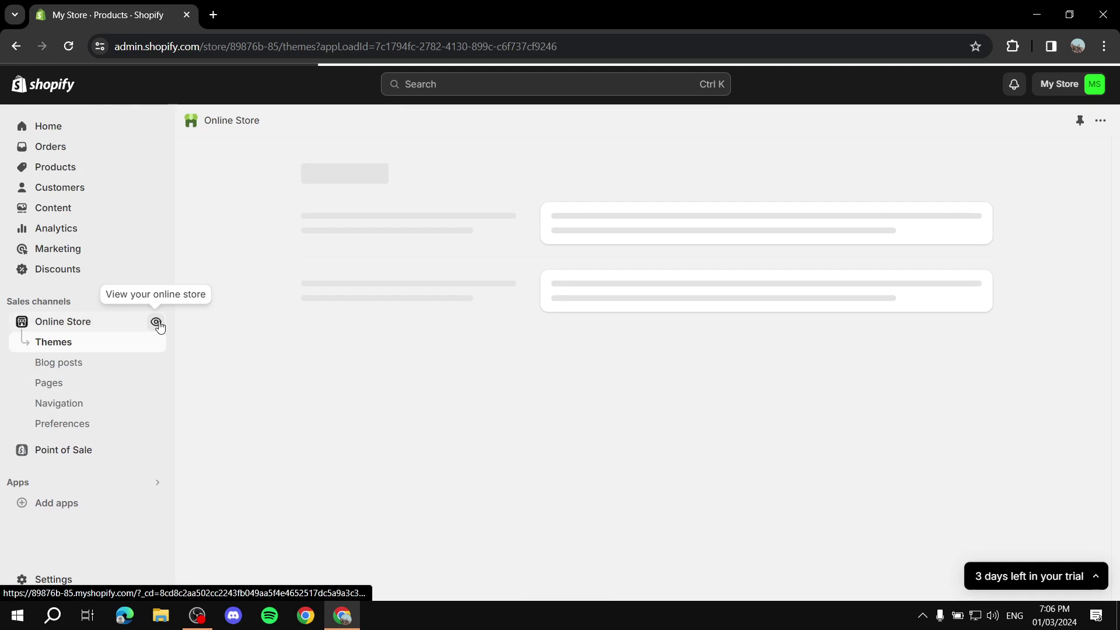
{"action": "left_click", "coordinate": [157, 324]}
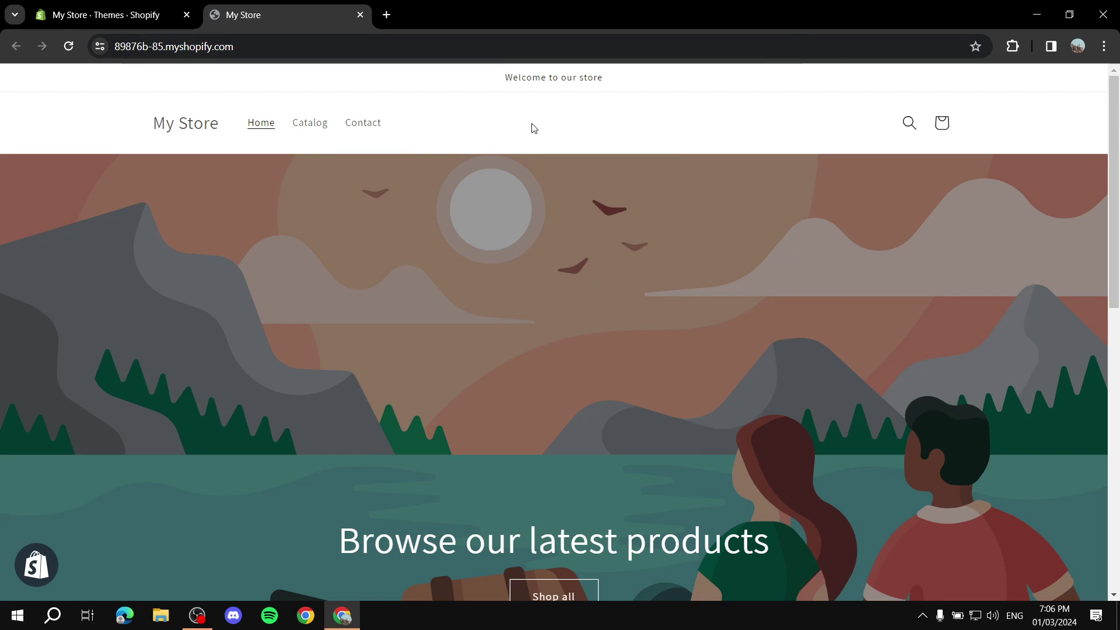
{"action": "left_click", "coordinate": [315, 133]}
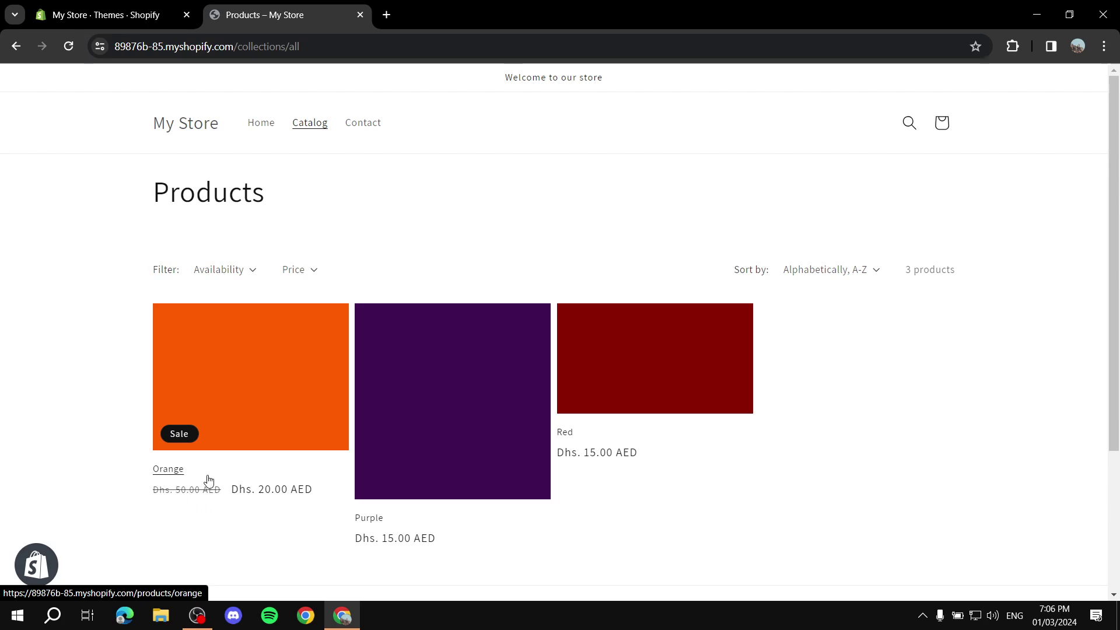
{"action": "left_click", "coordinate": [278, 420]}
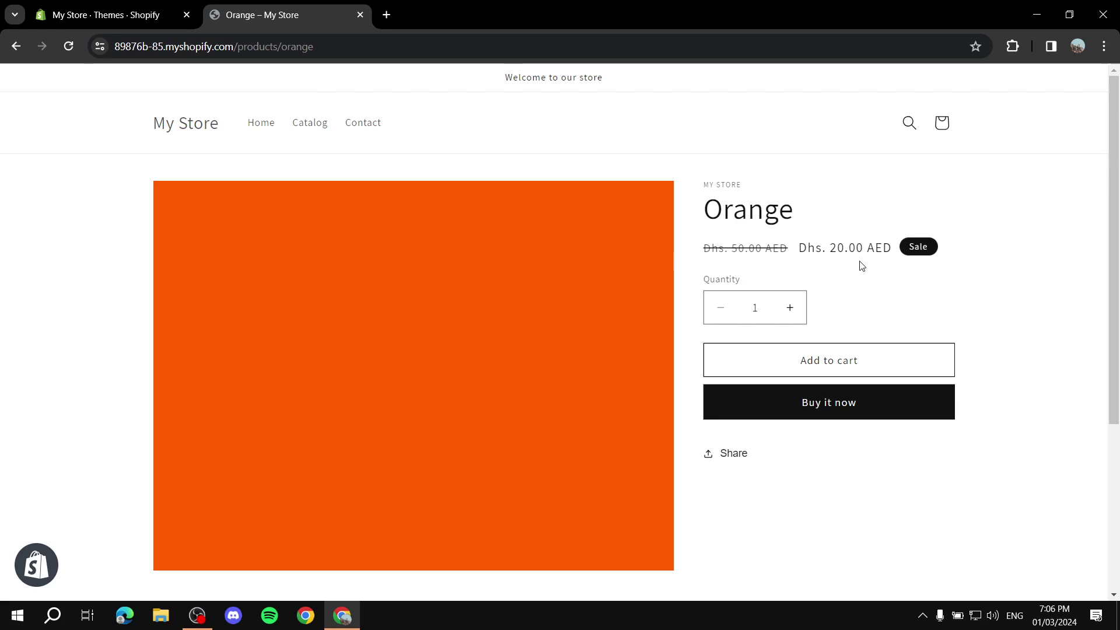
{"action": "left_click_drag", "start_coordinate": [832, 245], "coordinate": [892, 248]}
{"action": "left_click", "coordinate": [930, 278]}
{"action": "left_click", "coordinate": [360, 15]}
Open the existing Red product from the product list and set its price to AED 50.00.
{"action": "left_click", "coordinate": [65, 166]}
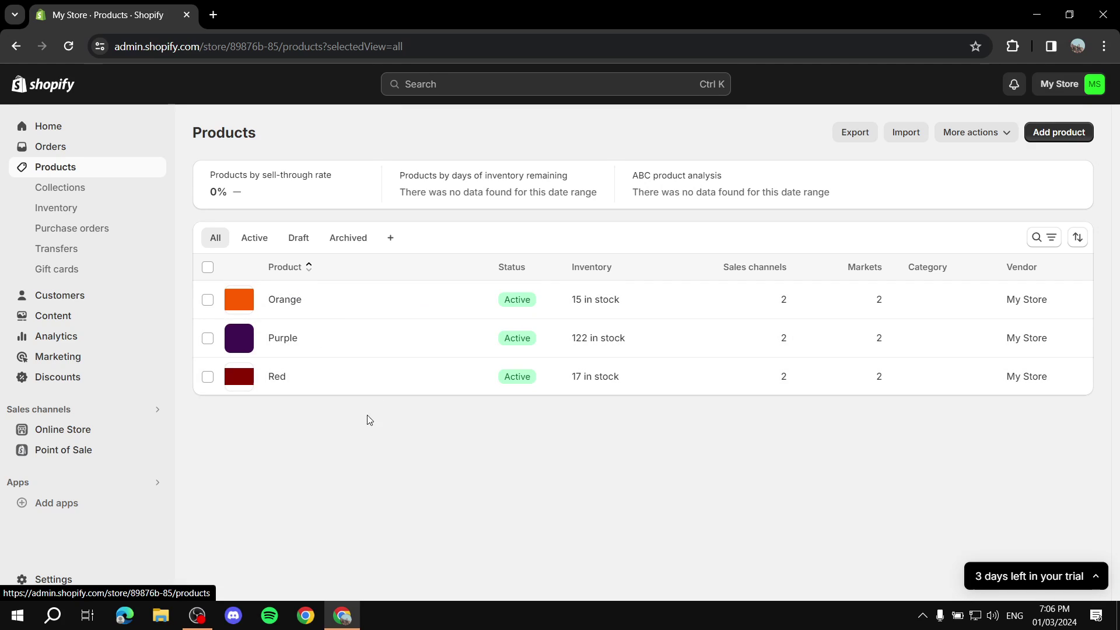
{"action": "left_click", "coordinate": [276, 377]}
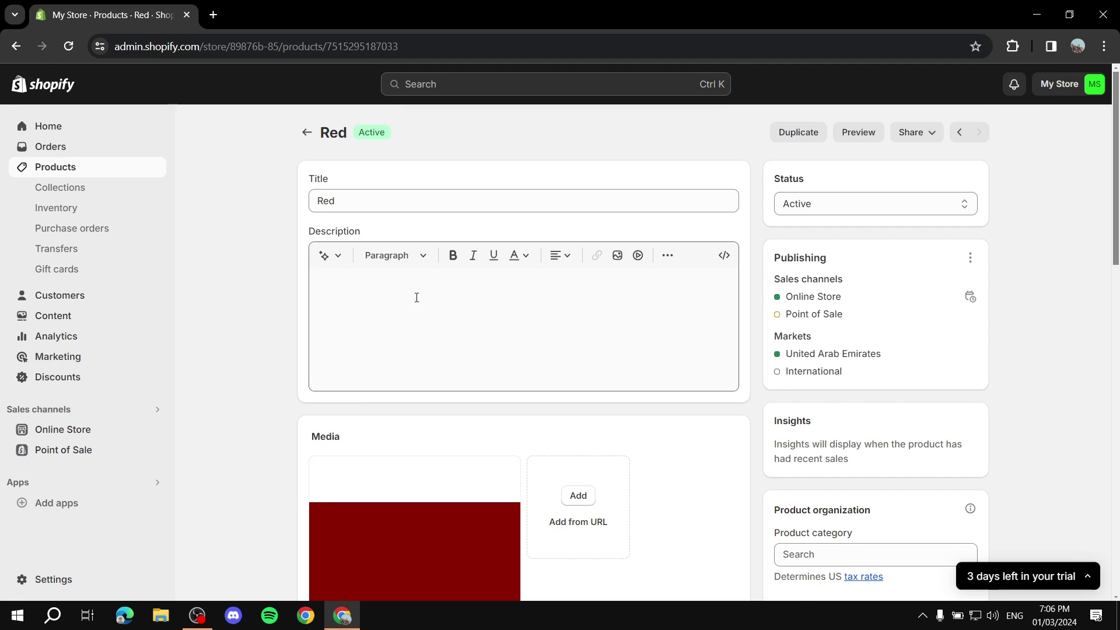
{"action": "scroll", "coordinate": [414, 297], "scroll_direction": "down", "scroll_amount": 7}
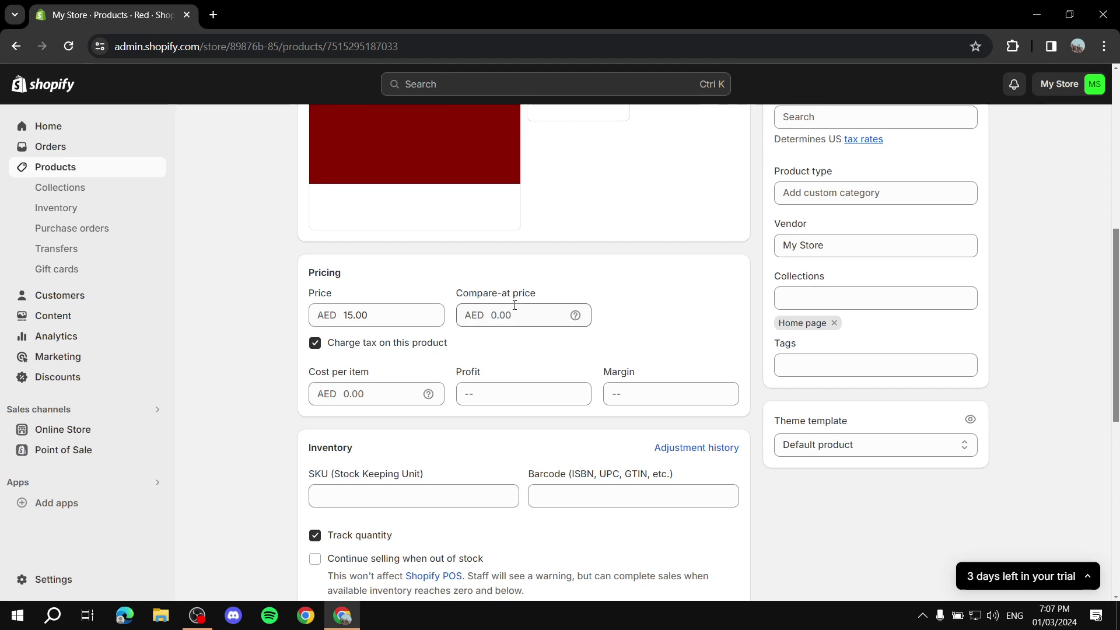
{"action": "left_click_drag", "start_coordinate": [439, 293], "coordinate": [593, 290]}
{"action": "left_click", "coordinate": [593, 289]}
{"action": "left_click", "coordinate": [347, 315]}
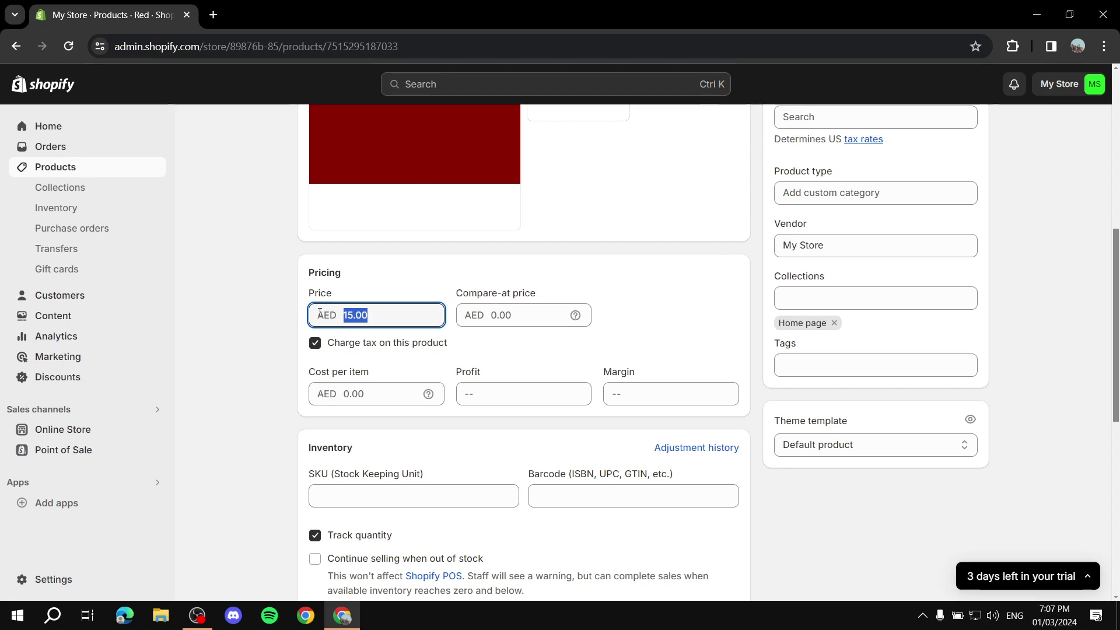
{"action": "type", "text": "70"}
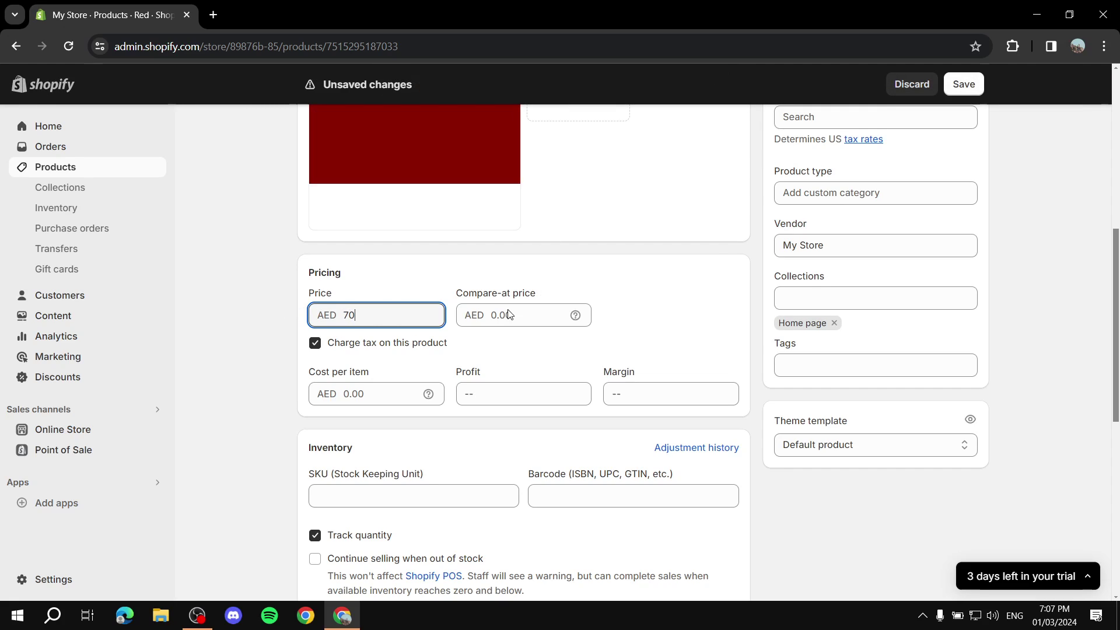
{"action": "key", "text": "BackSpace"}
{"action": "key", "text": "BackSpace"}
{"action": "type", "text": "50"}
Set the Red product's compare-at price to AED 70.00 and save the product.
{"action": "left_click", "coordinate": [537, 323]}
{"action": "type", "text": "70"}
{"action": "left_click", "coordinate": [565, 255]}
{"action": "left_click", "coordinate": [973, 83]}
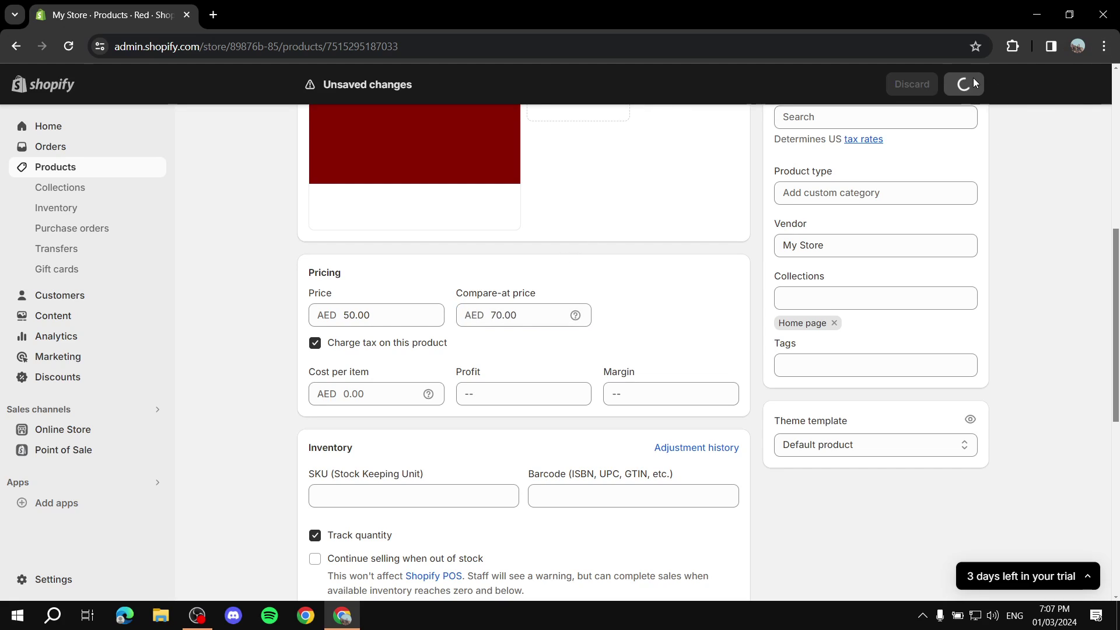
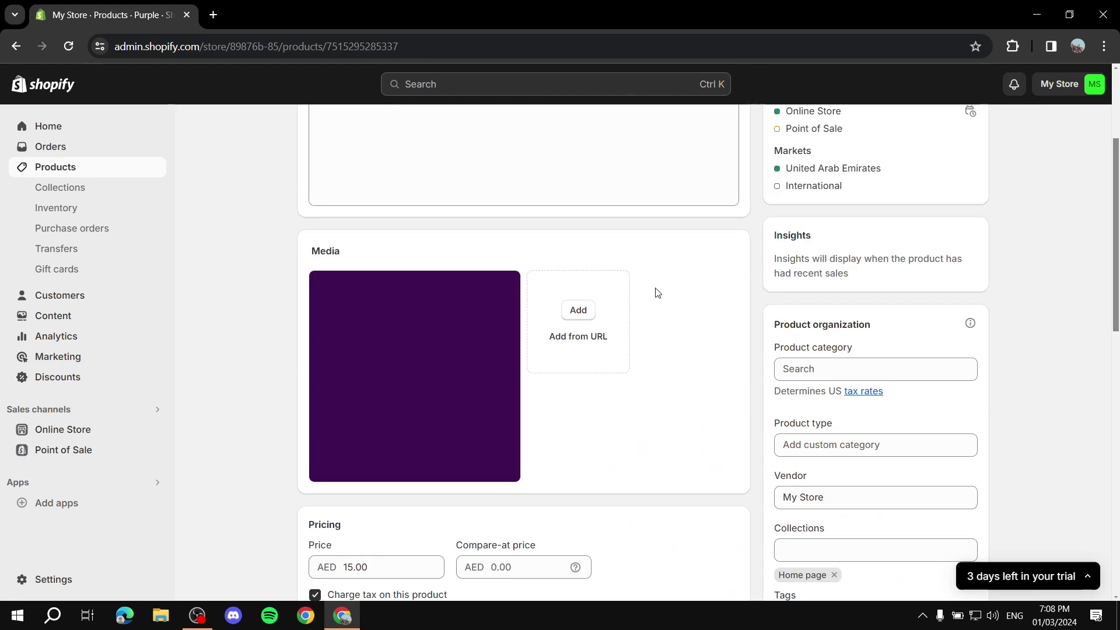
Add a variant option named Size to the Purple product.
{"action": "scroll", "coordinate": [658, 292], "scroll_direction": "down", "scroll_amount": 10}
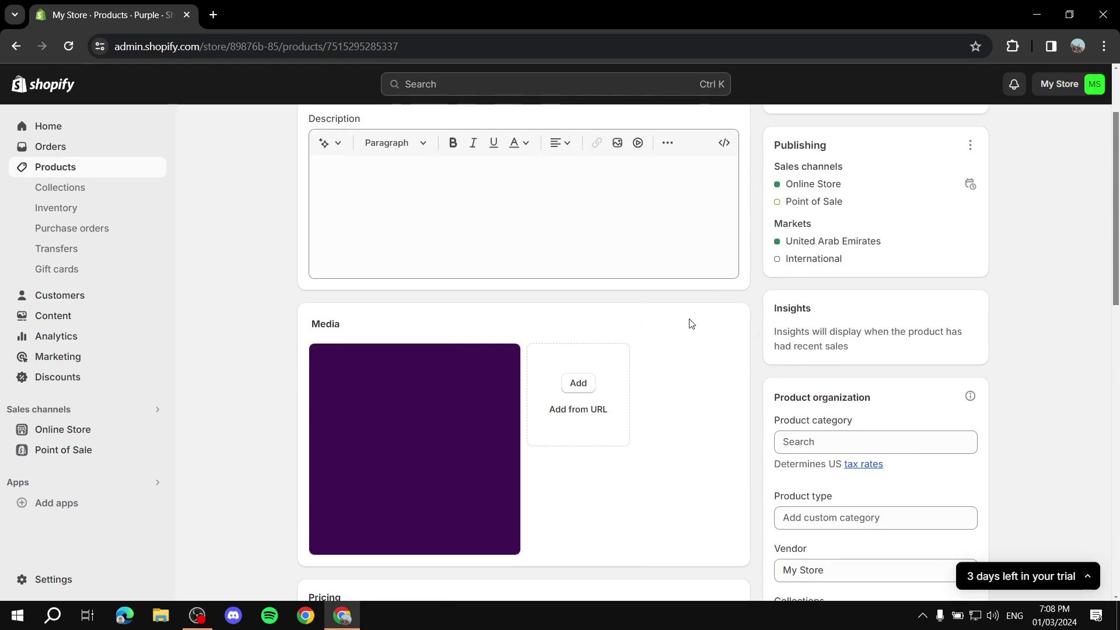
{"action": "scroll", "coordinate": [393, 222], "scroll_direction": "down", "scroll_amount": 5}
{"action": "scroll", "coordinate": [332, 360], "scroll_direction": "down", "scroll_amount": 4}
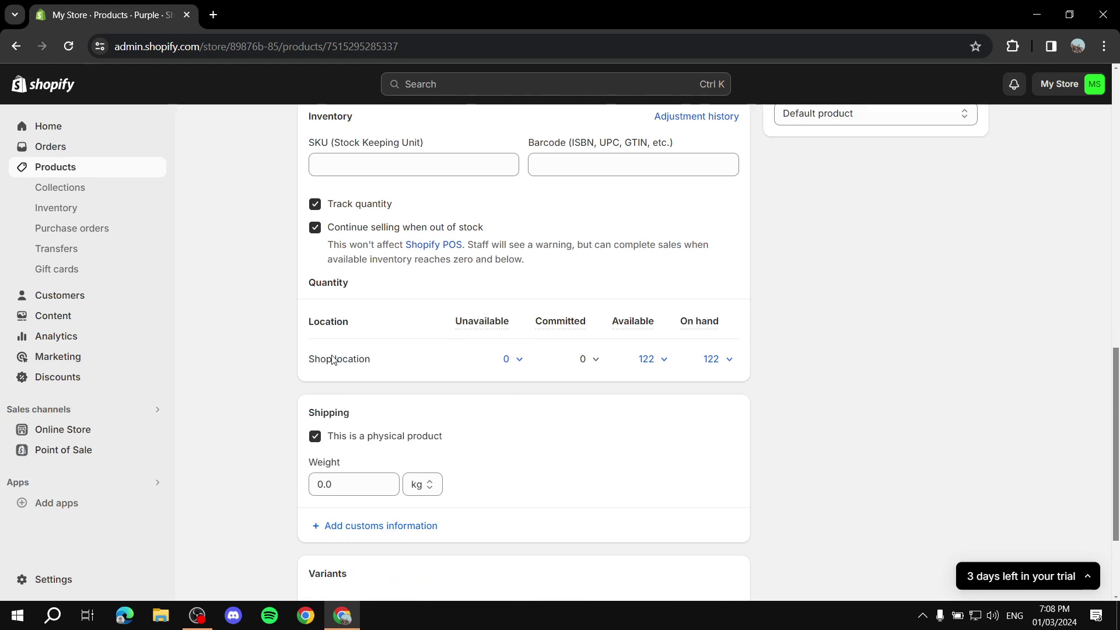
{"action": "scroll", "coordinate": [465, 362], "scroll_direction": "down", "scroll_amount": 3}
{"action": "left_click", "coordinate": [369, 464]}
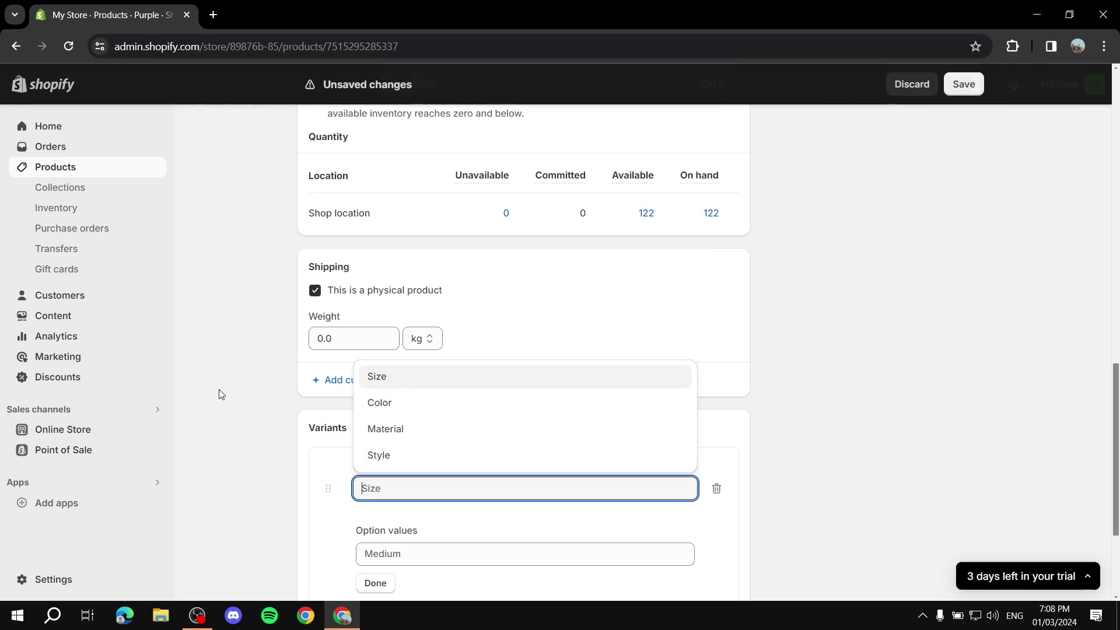
{"action": "left_click", "coordinate": [395, 379]}
{"action": "scroll", "coordinate": [600, 370], "scroll_direction": "down", "scroll_amount": 3}
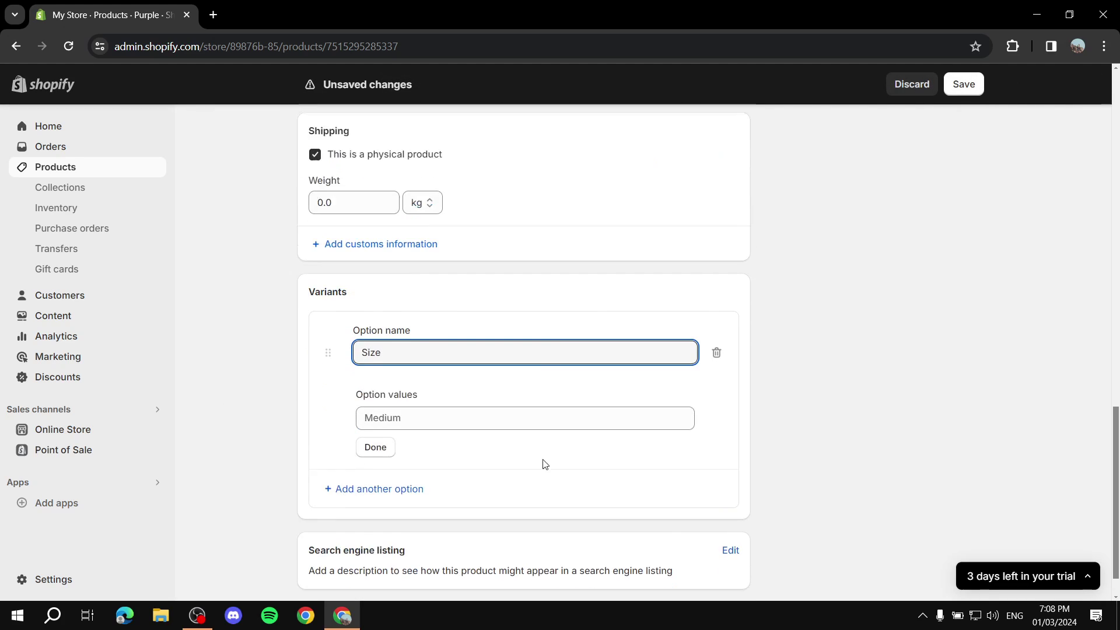
Enter Small, Medium and Large as the Size option's values and finish the option.
{"action": "left_click", "coordinate": [443, 368]}
{"action": "type", "text": "Small"}
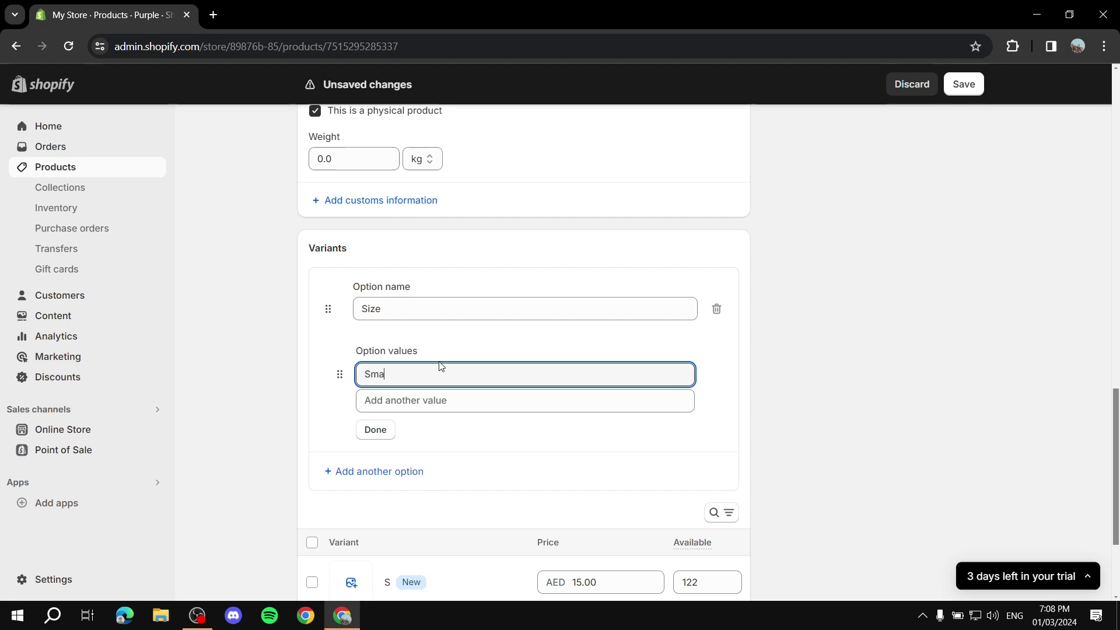
{"action": "left_click", "coordinate": [470, 399]}
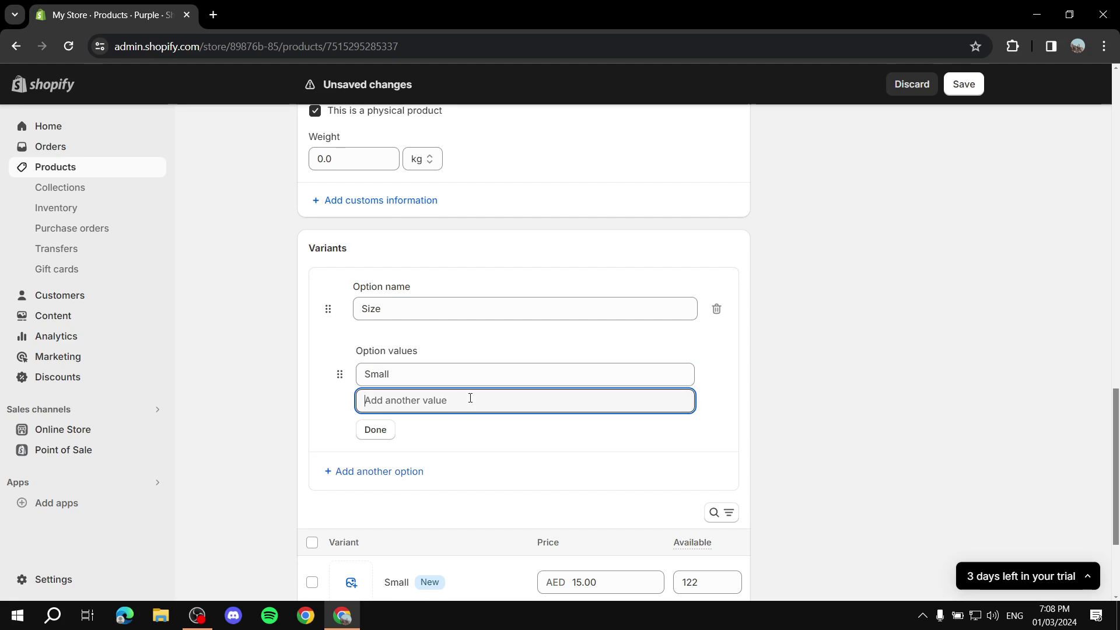
{"action": "type", "text": "Medium"}
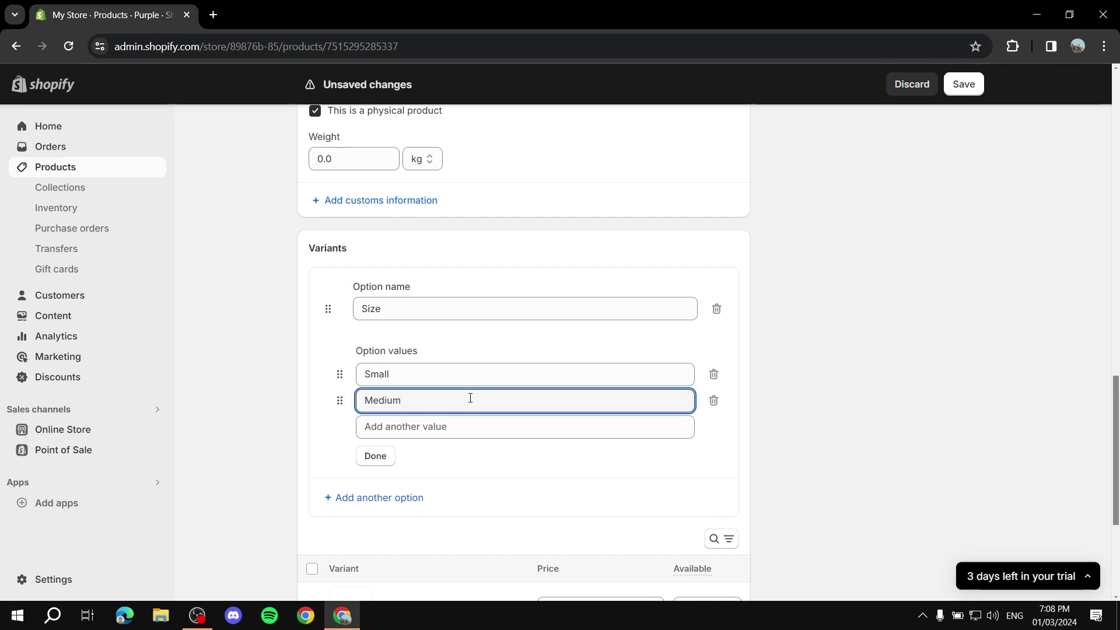
{"action": "left_click", "coordinate": [499, 424]}
{"action": "type", "text": "Large"}
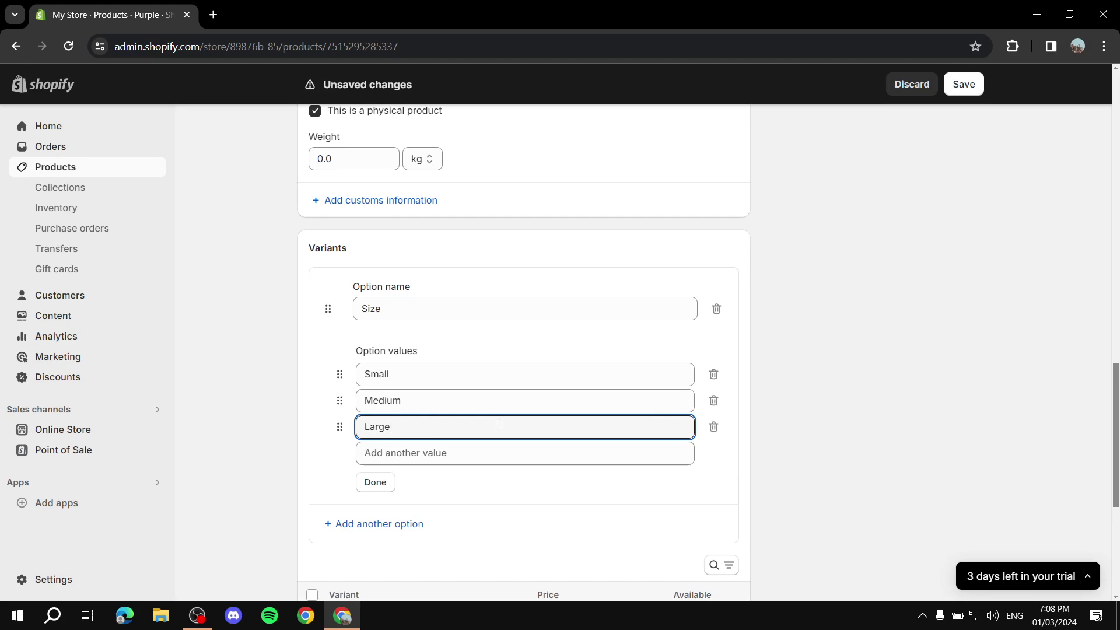
{"action": "left_click", "coordinate": [376, 484]}
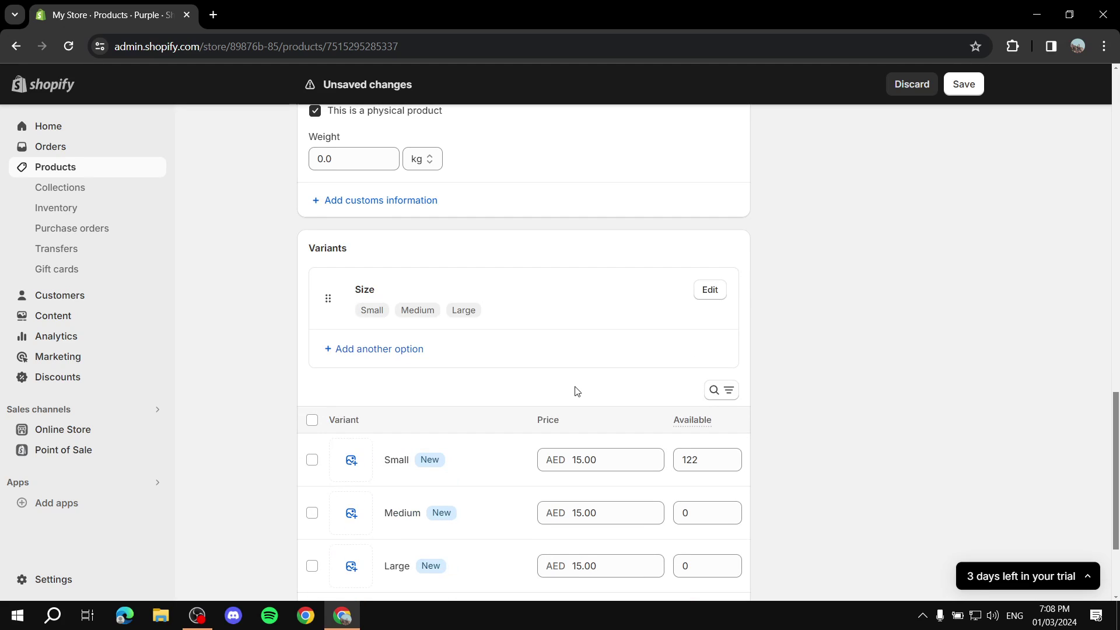
Set the Purple product's compare-at price to AED 170.
{"action": "scroll", "coordinate": [525, 371], "scroll_direction": "down", "scroll_amount": 2}
{"action": "scroll", "coordinate": [485, 375], "scroll_direction": "up", "scroll_amount": 15}
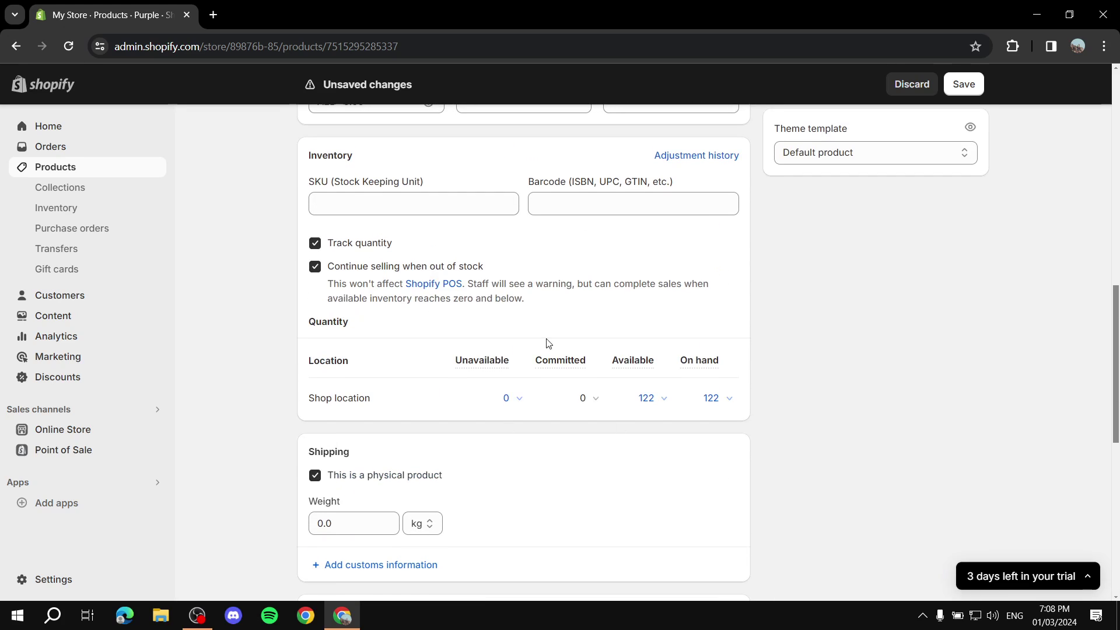
{"action": "scroll", "coordinate": [549, 356], "scroll_direction": "up", "scroll_amount": 1}
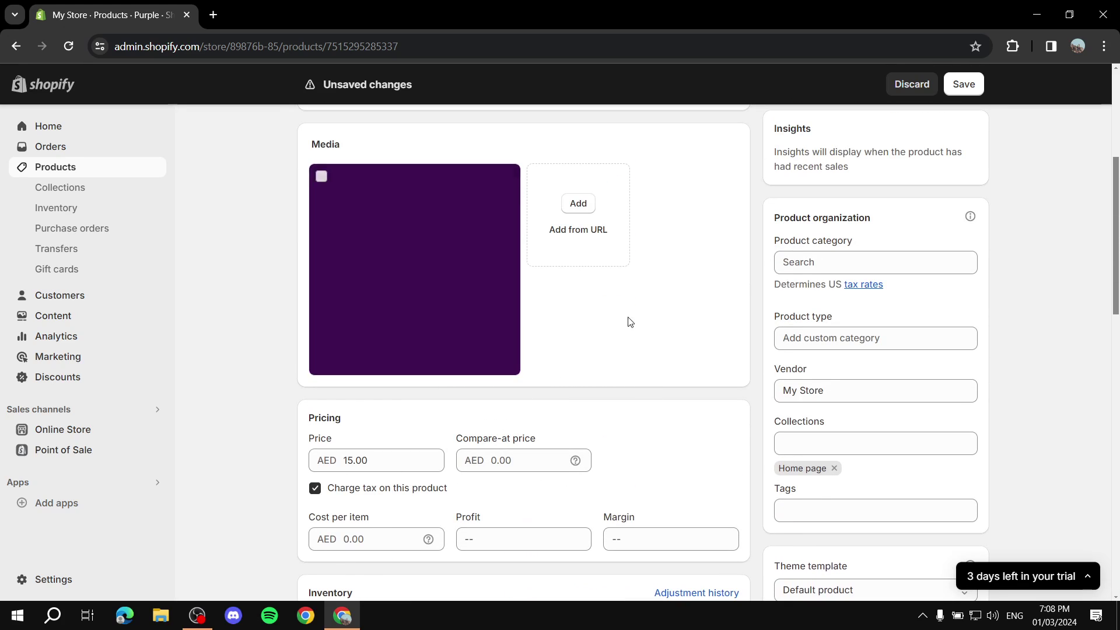
{"action": "scroll", "coordinate": [560, 388], "scroll_direction": "down", "scroll_amount": 8}
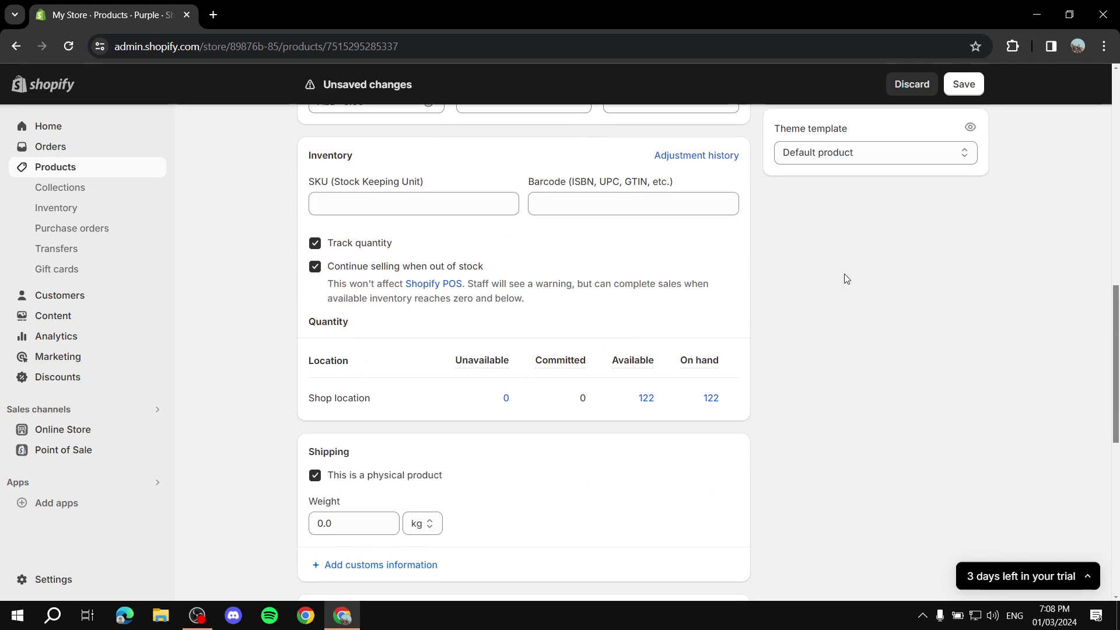
{"action": "scroll", "coordinate": [887, 200], "scroll_direction": "down", "scroll_amount": 8}
{"action": "scroll", "coordinate": [788, 182], "scroll_direction": "up", "scroll_amount": 13}
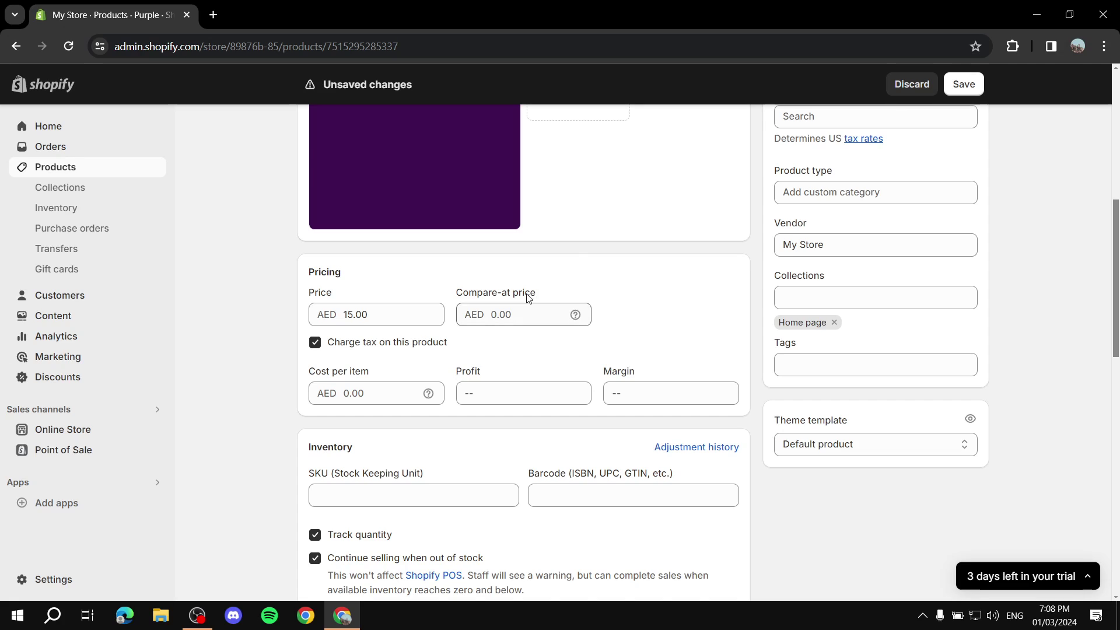
{"action": "left_click", "coordinate": [536, 320]}
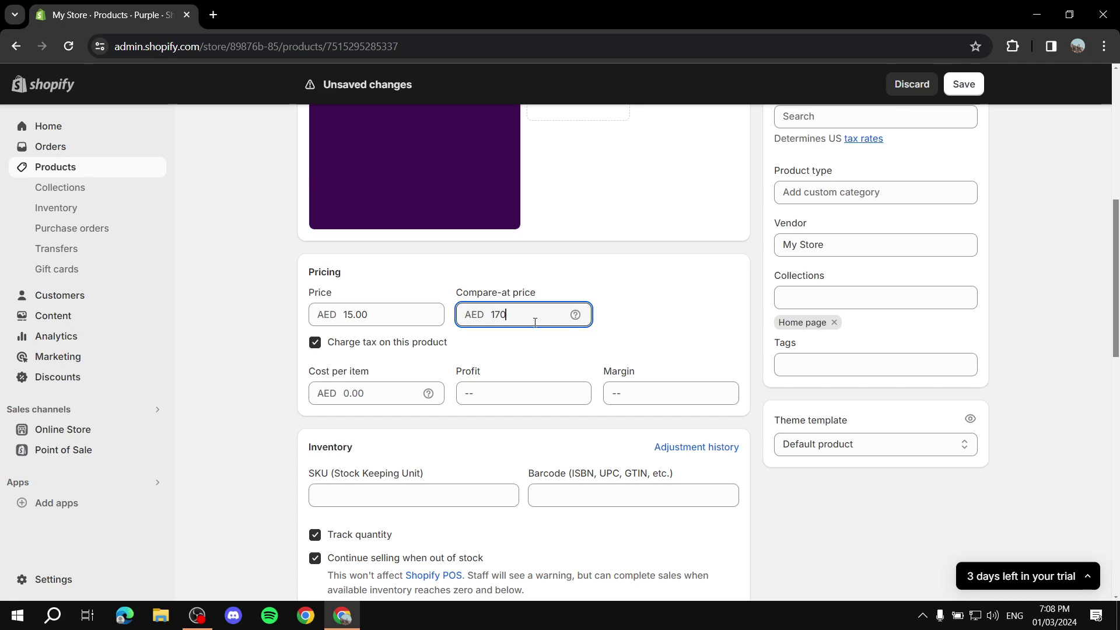
{"action": "type", "text": "170"}
{"action": "scroll", "coordinate": [550, 226], "scroll_direction": "up", "scroll_amount": 3}
{"action": "scroll", "coordinate": [379, 267], "scroll_direction": "down", "scroll_amount": 4}
{"action": "scroll", "coordinate": [379, 268], "scroll_direction": "up", "scroll_amount": 2}
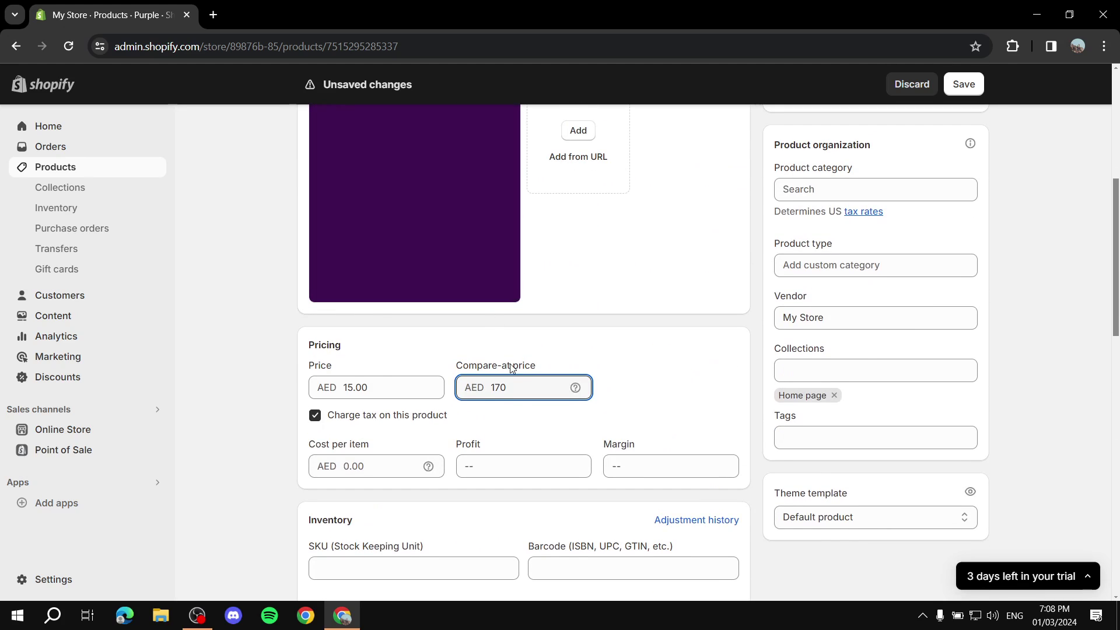
Add separate images to the size variants: dark red for Small, orange for Medium and green for Large.
{"action": "scroll", "coordinate": [475, 411], "scroll_direction": "down", "scroll_amount": 6}
{"action": "scroll", "coordinate": [476, 411], "scroll_direction": "down", "scroll_amount": 6}
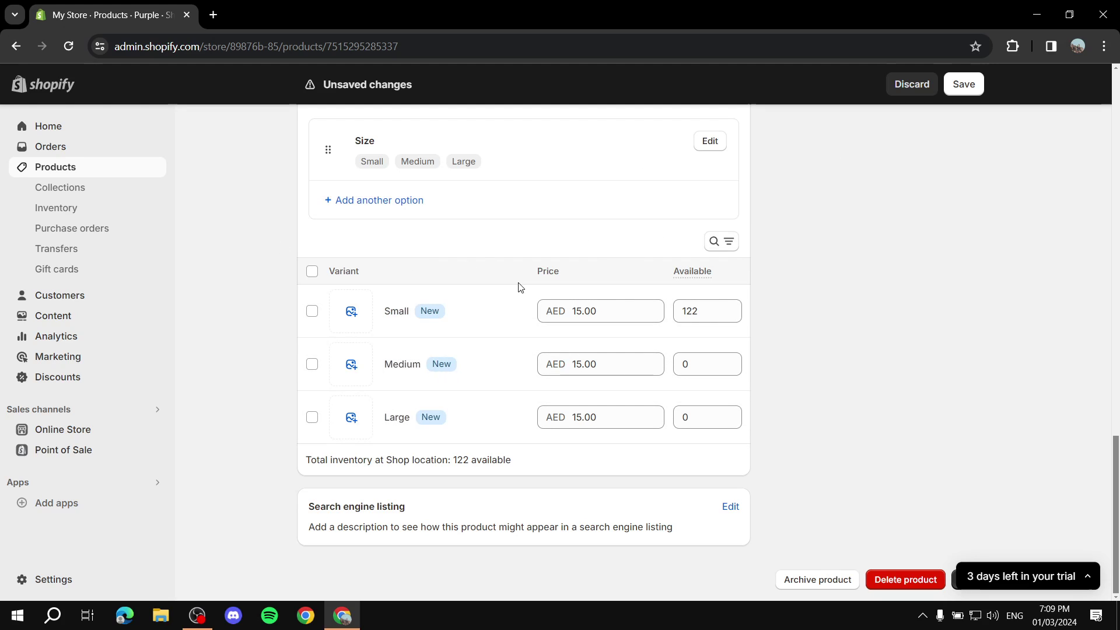
{"action": "left_click", "coordinate": [353, 313]}
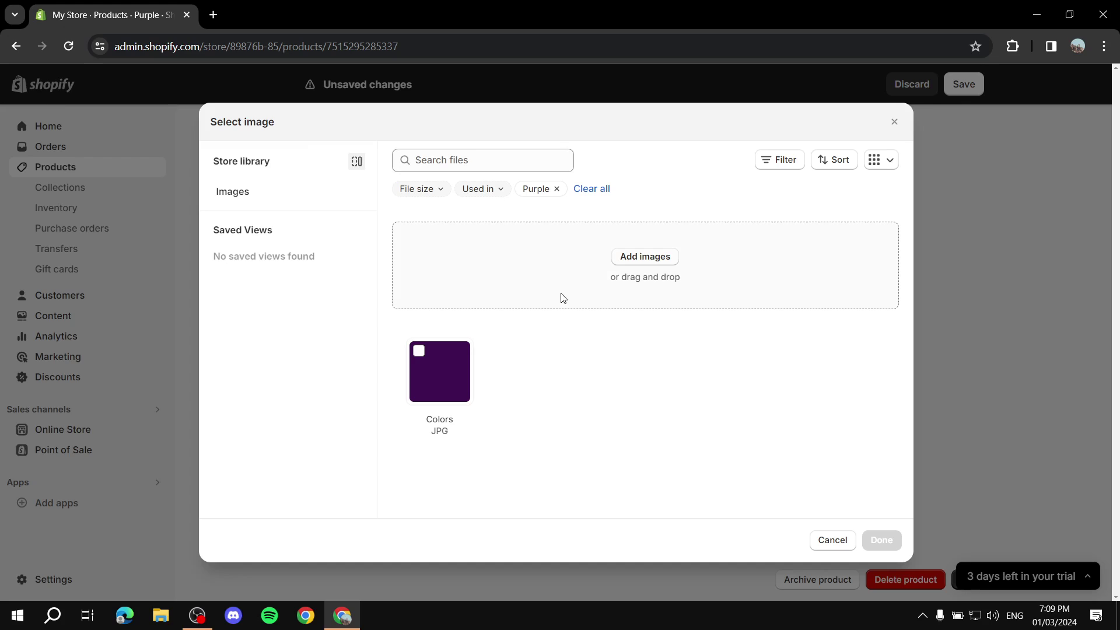
{"action": "left_click", "coordinate": [625, 266]}
{"action": "double_click", "coordinate": [429, 349]}
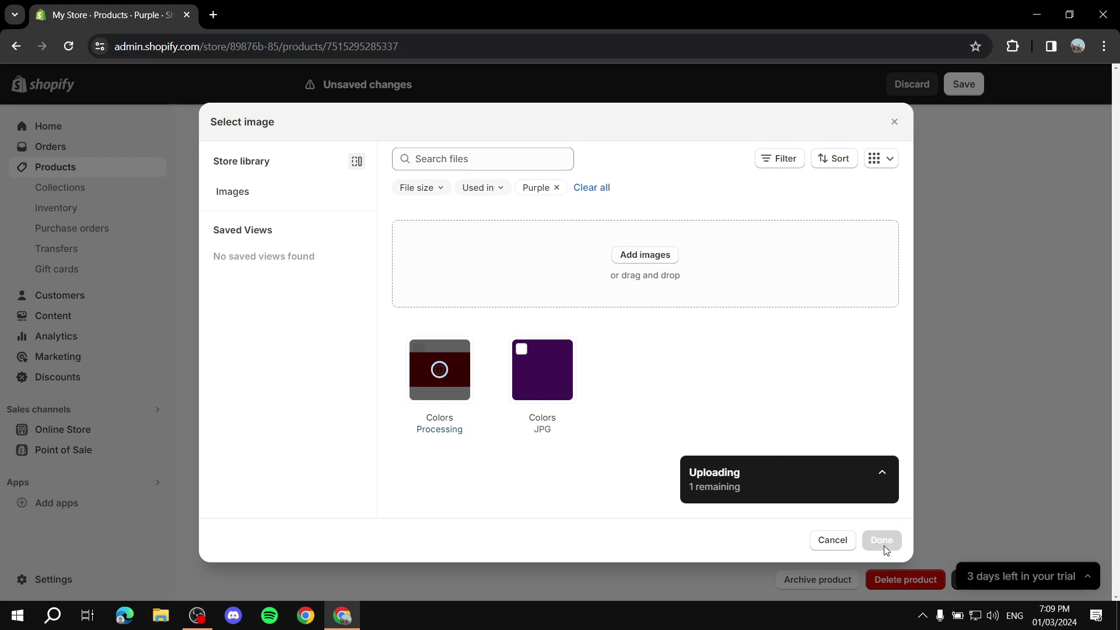
{"action": "left_click", "coordinate": [880, 541]}
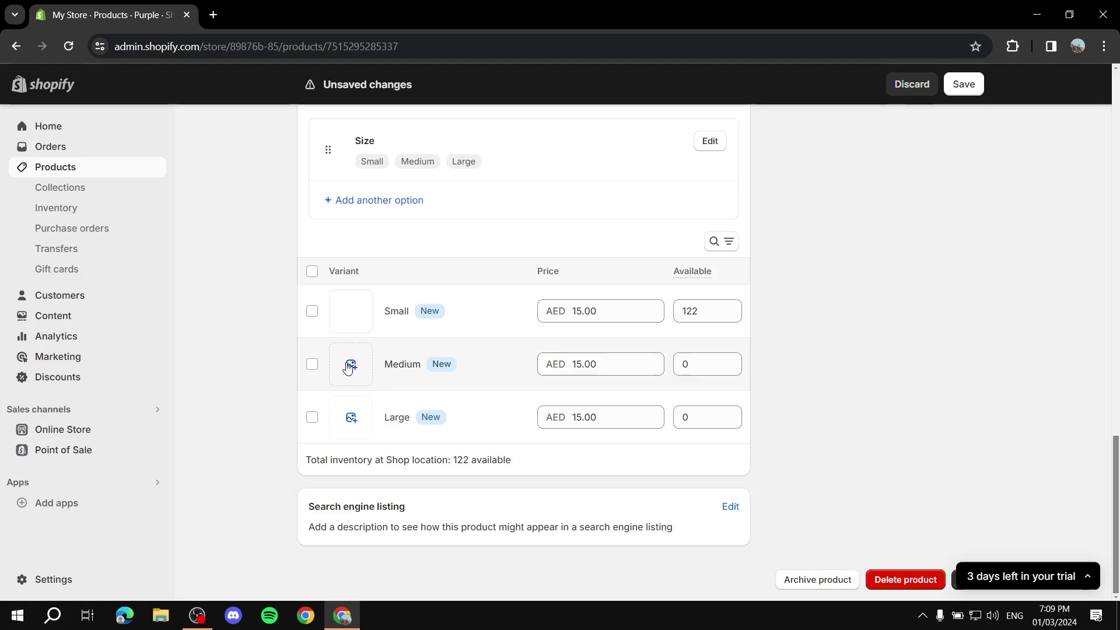
{"action": "left_click", "coordinate": [350, 365]}
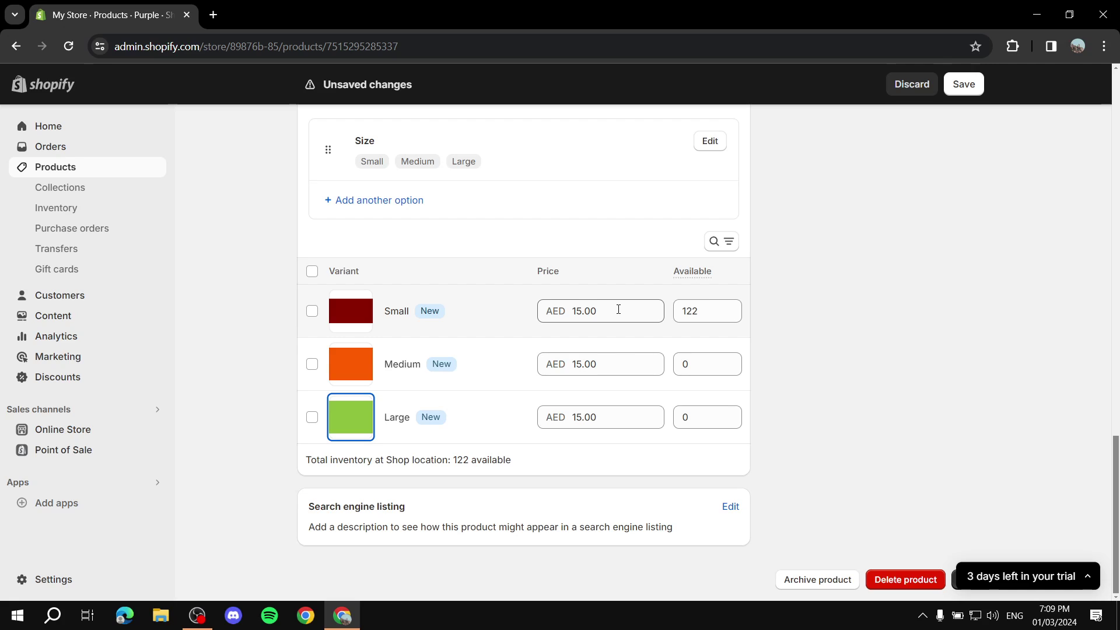
Set the variant prices to AED 12 for Small, AED 11 for Medium and AED 17 for Large.
{"action": "left_click_drag", "start_coordinate": [618, 309], "coordinate": [605, 311]}
{"action": "type", "text": "1"}
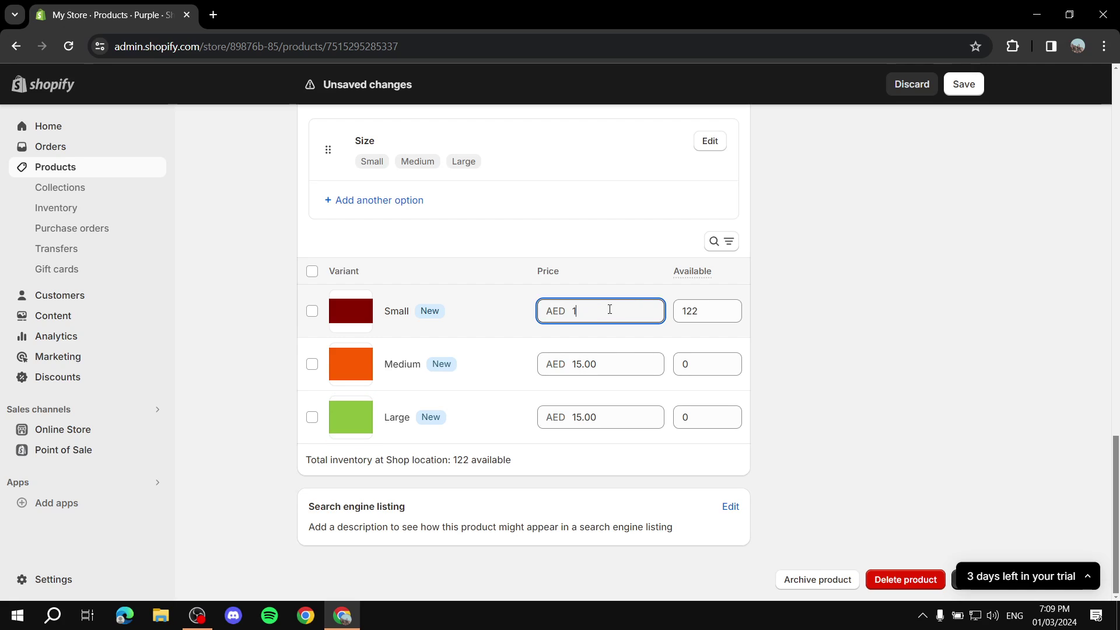
{"action": "type", "text": "2"}
{"action": "left_click", "coordinate": [624, 363]}
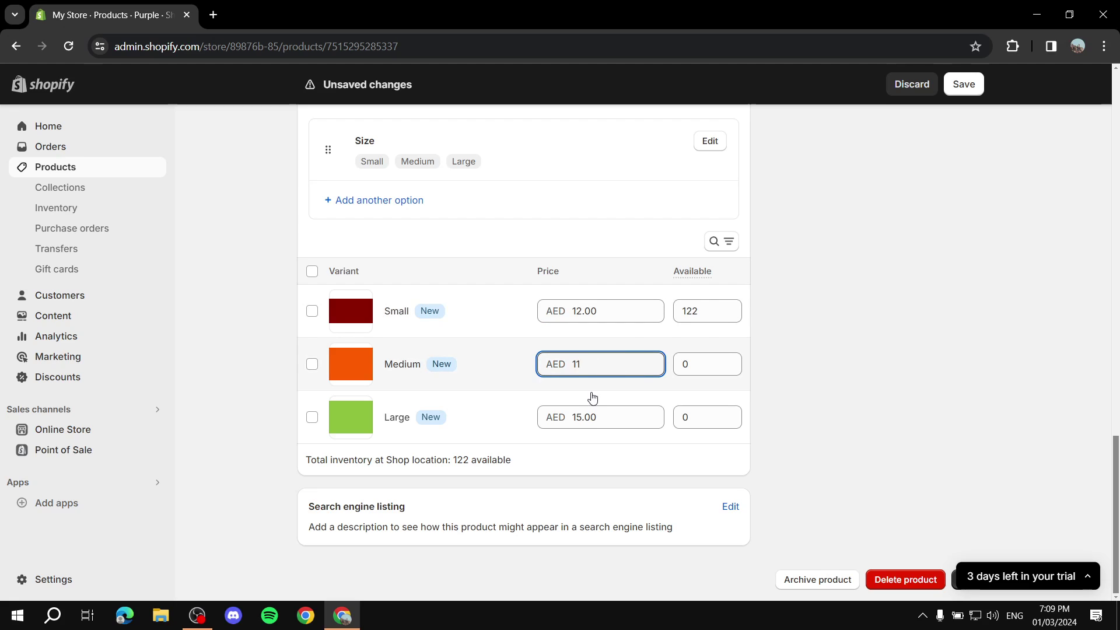
{"action": "left_click", "coordinate": [607, 420]}
{"action": "type", "text": "17"}
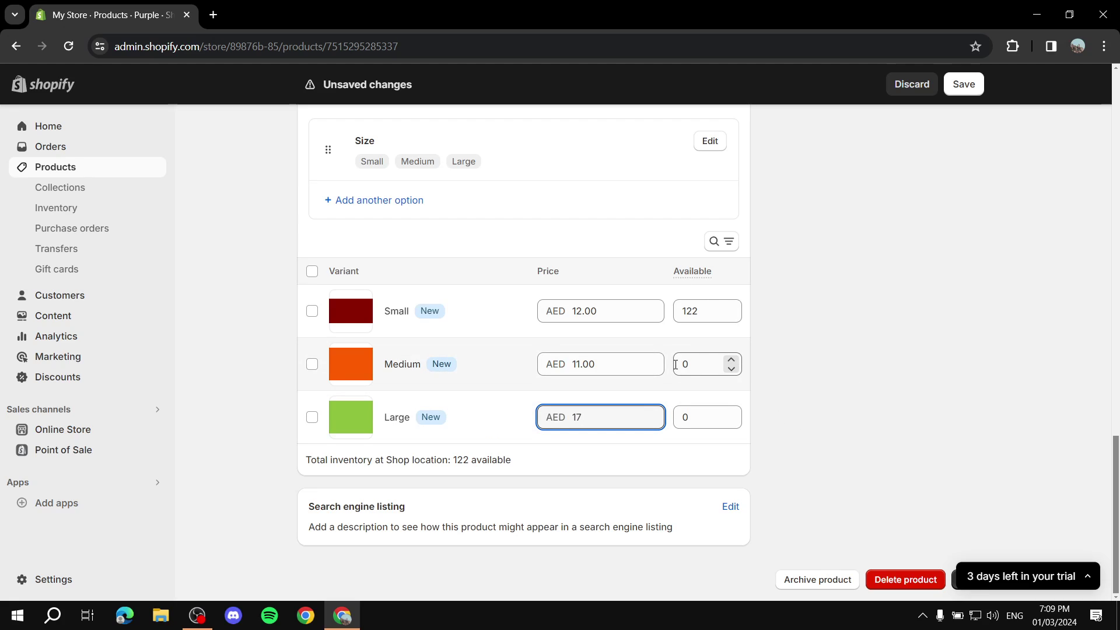
Re-enter the Medium variant's price as AED 11 and set its available quantity to 22.
{"action": "left_click", "coordinate": [703, 359]}
{"action": "key", "text": "shift+Tab"}
{"action": "left_click", "coordinate": [713, 368]}
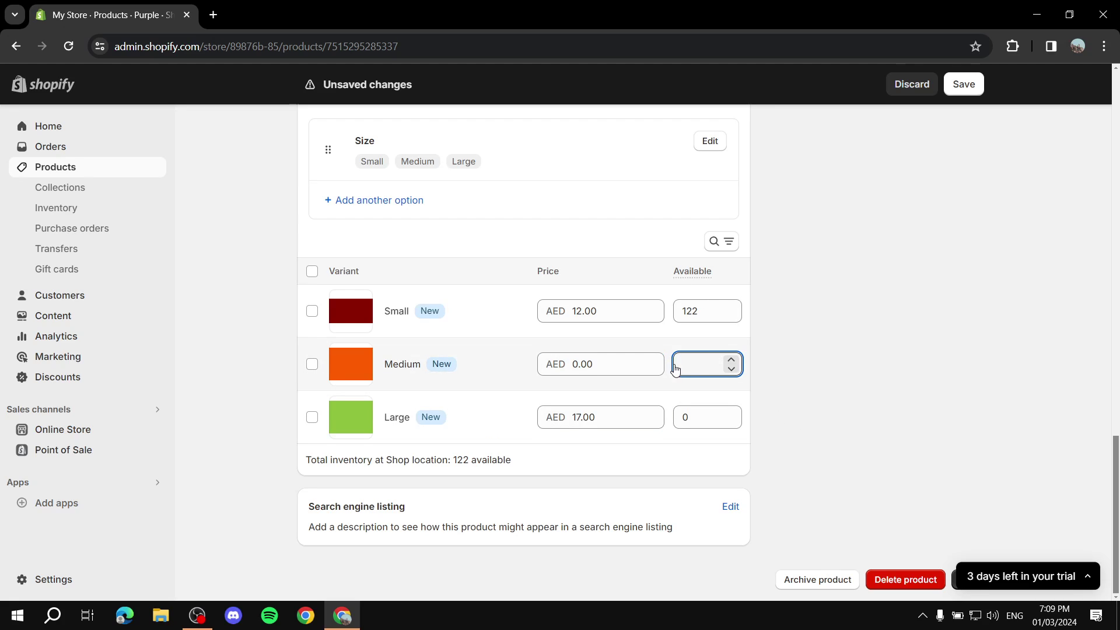
{"action": "left_click", "coordinate": [642, 360]}
{"action": "left_click", "coordinate": [700, 368]}
{"action": "type", "text": "11"}
{"action": "key", "text": "Tab"}
{"action": "type", "text": "22"}
{"action": "left_click", "coordinate": [841, 433]}
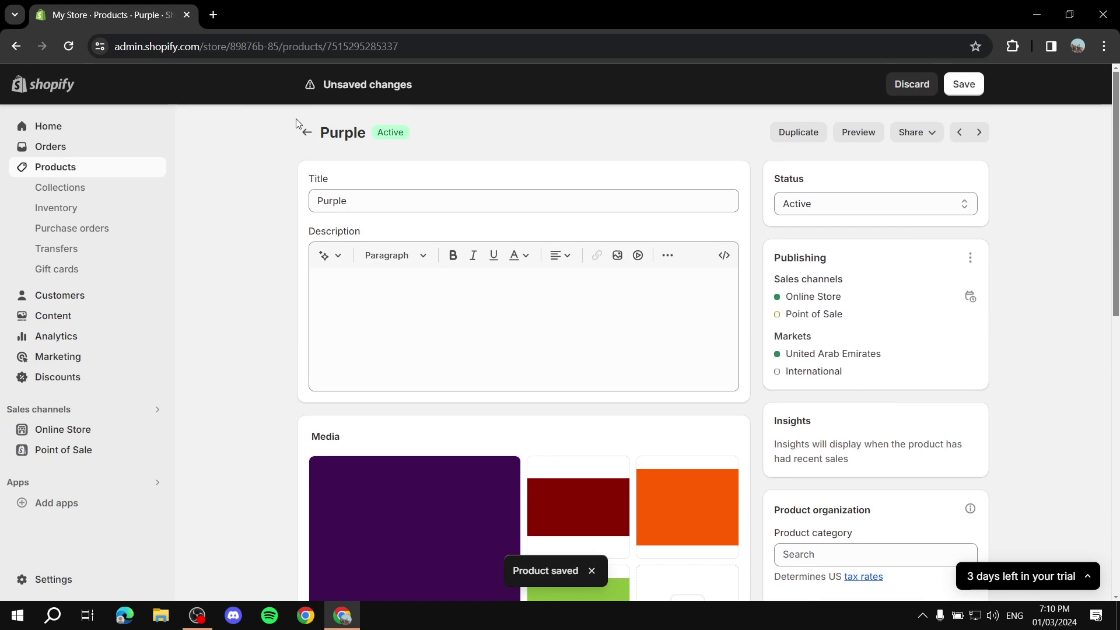
Stay on the Purple product page instead of leaving it, and save the pending changes.
{"action": "left_click", "coordinate": [306, 132]}
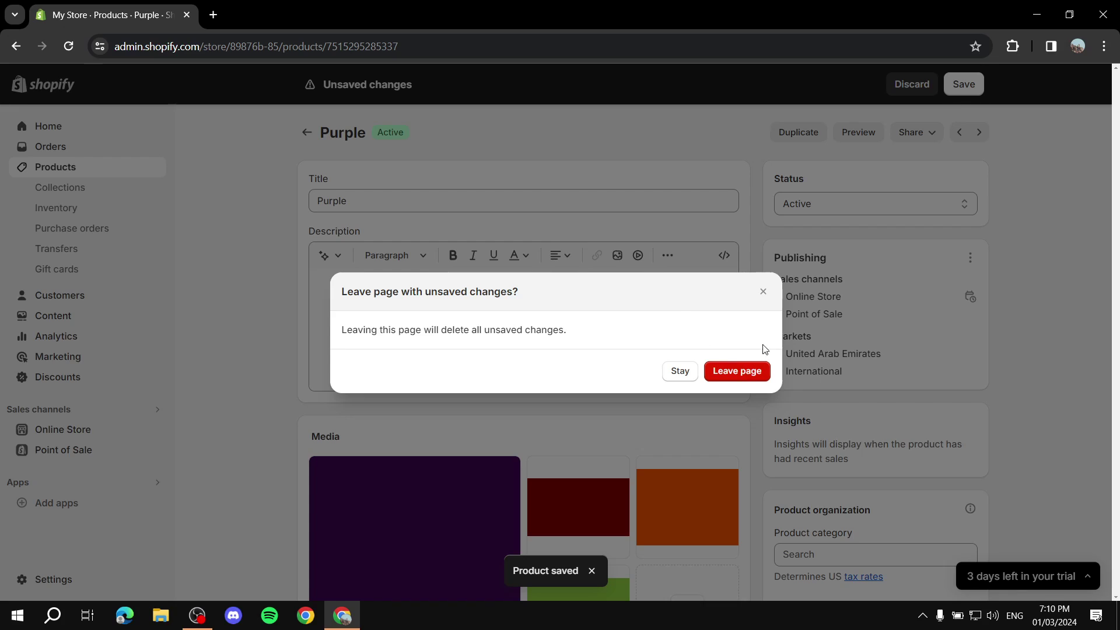
{"action": "left_click", "coordinate": [763, 292]}
{"action": "left_click", "coordinate": [963, 84]}
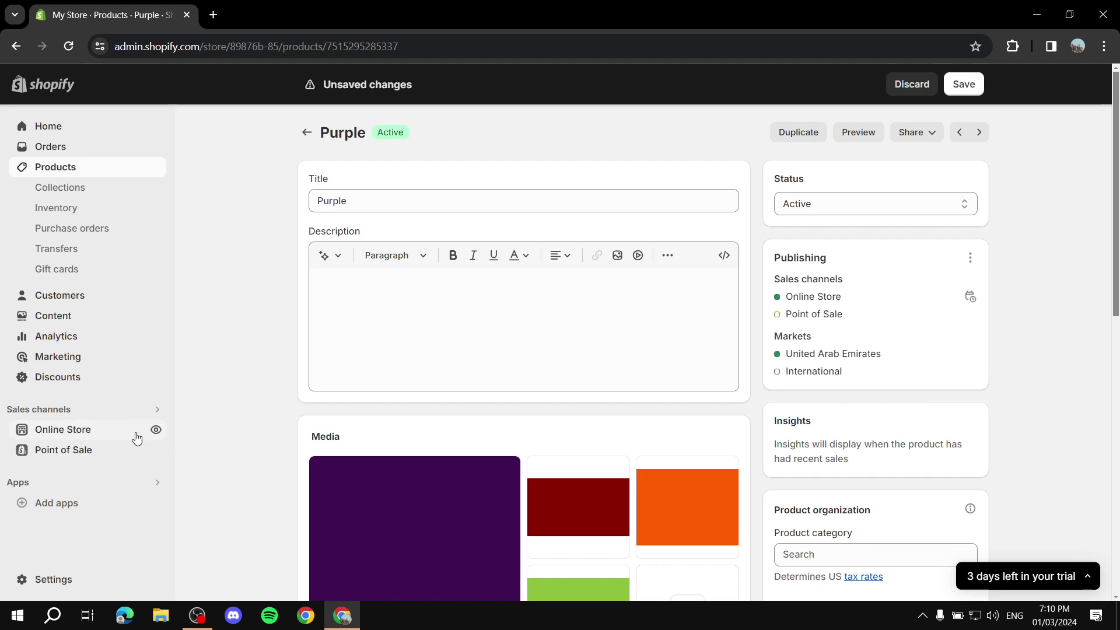
View the online store's catalog, reload it to check the Purple product's pricing, and close the store page.
{"action": "left_click", "coordinate": [156, 430]}
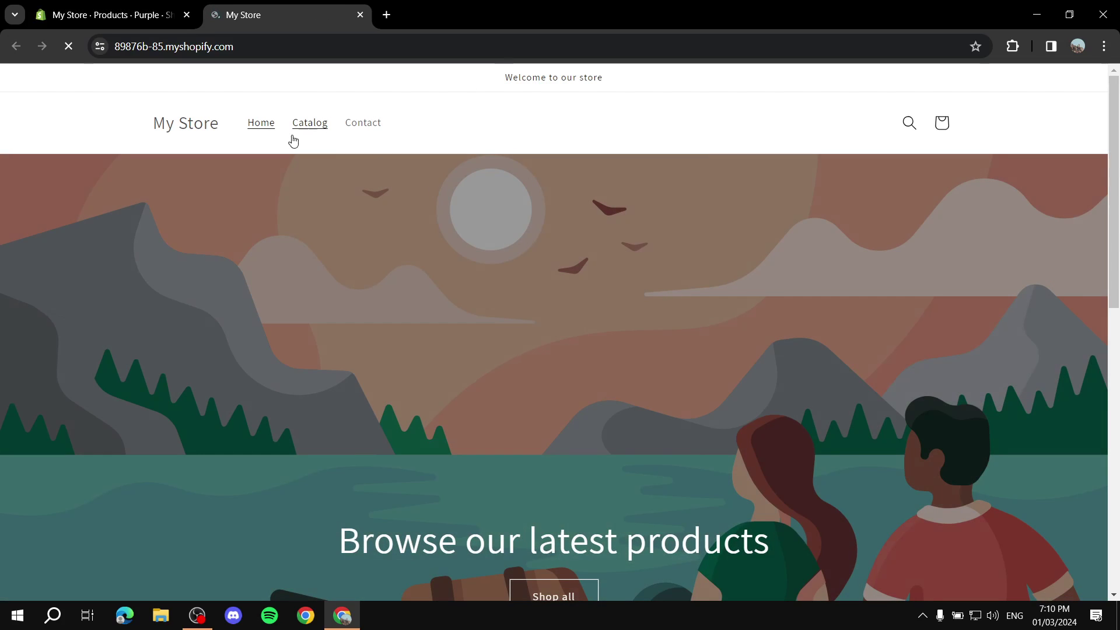
{"action": "left_click", "coordinate": [293, 139]}
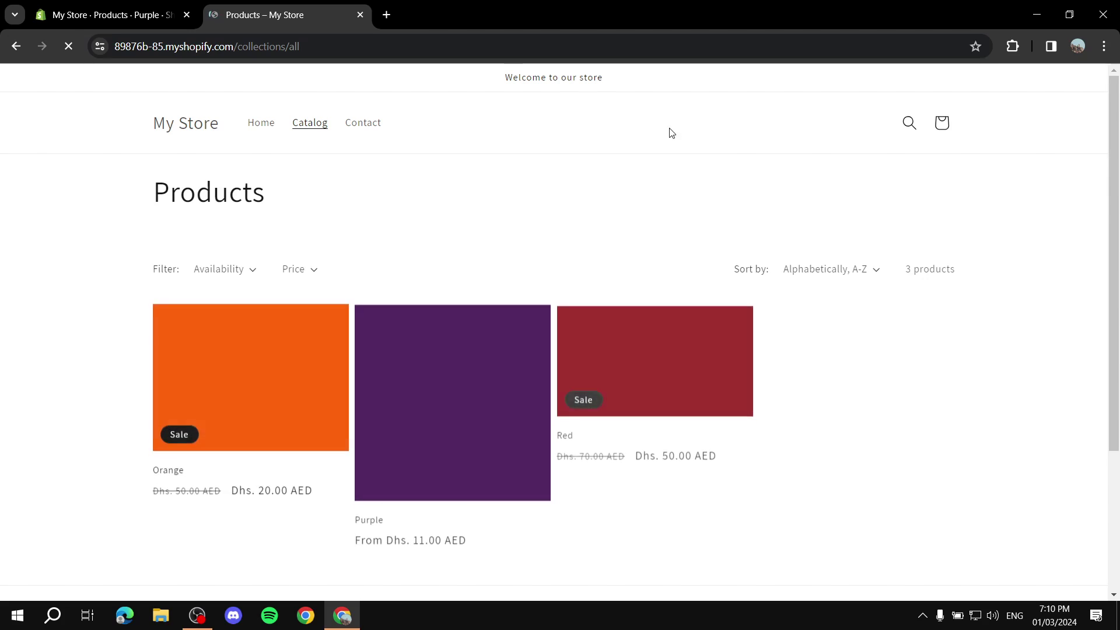
{"action": "left_click", "coordinate": [69, 47]}
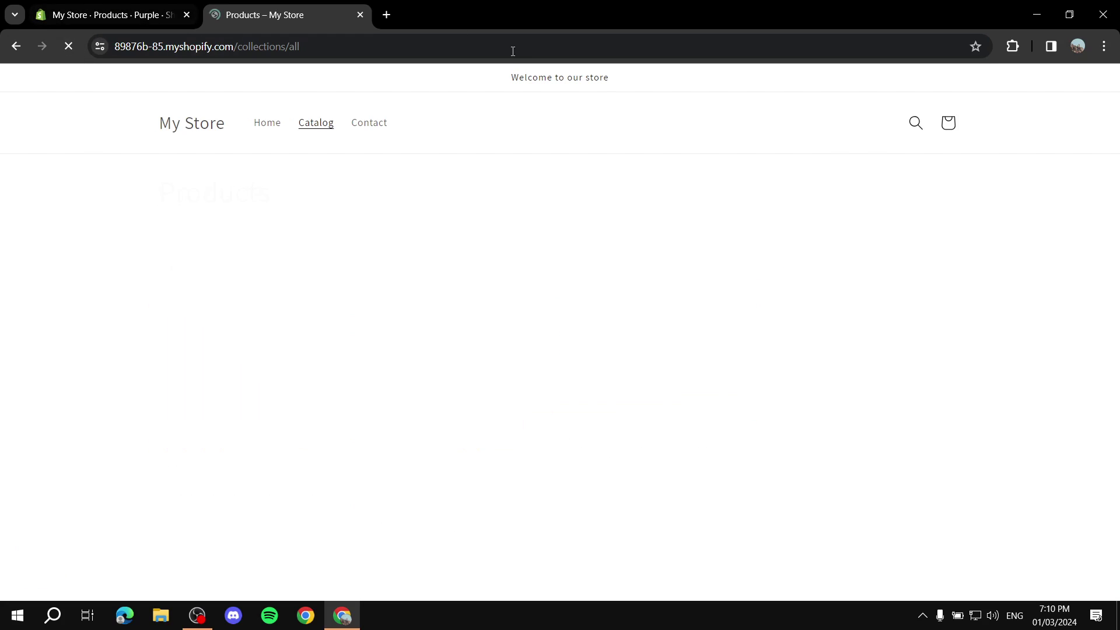
{"action": "left_click", "coordinate": [66, 51]}
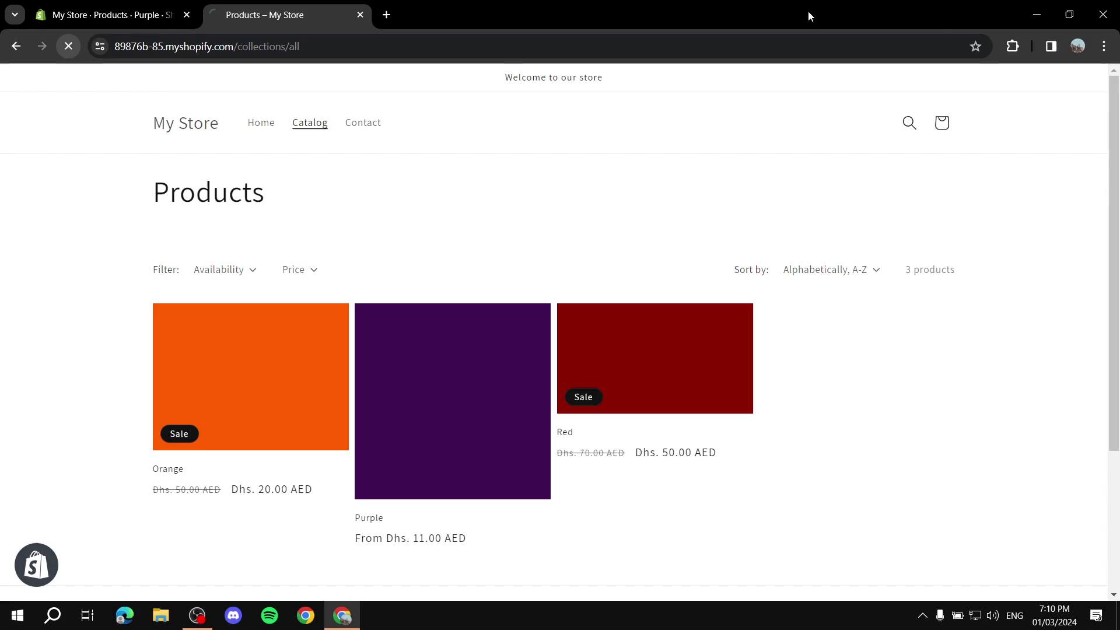
{"action": "left_click", "coordinate": [359, 14]}
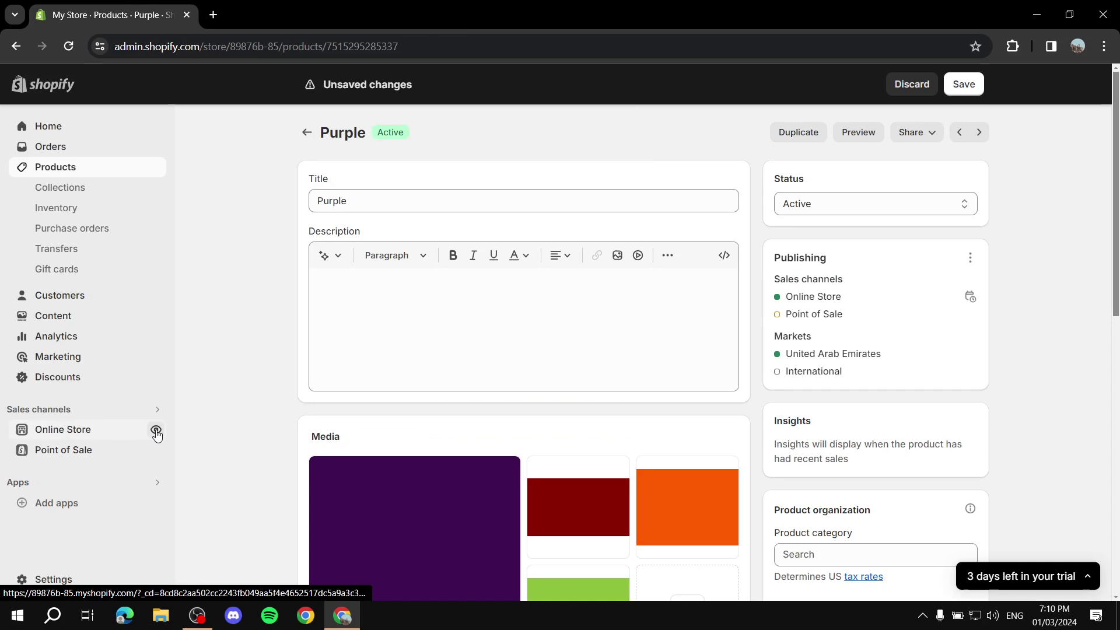
Reopen the live online store and examine the Purple product's page from the catalog.
{"action": "left_click", "coordinate": [156, 432]}
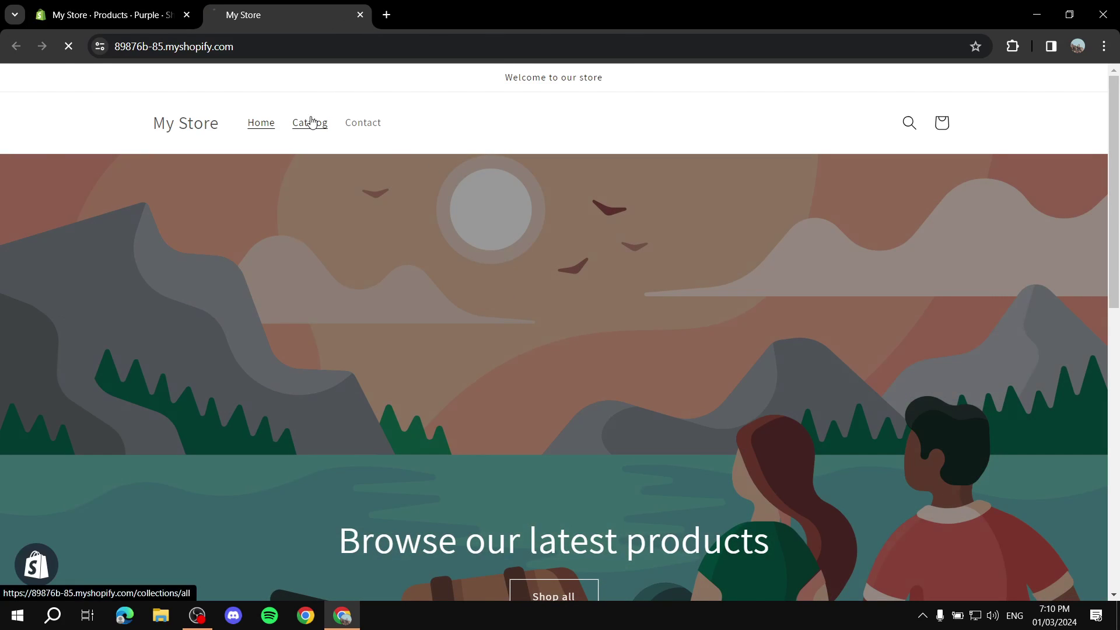
{"action": "left_click", "coordinate": [311, 121]}
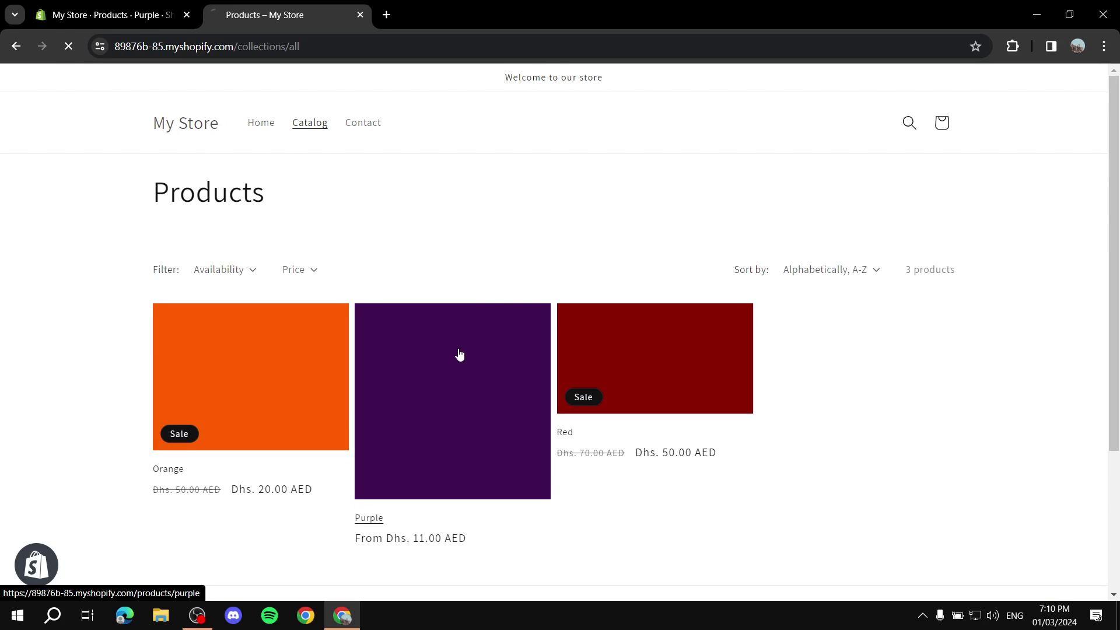
{"action": "scroll", "coordinate": [363, 240], "scroll_direction": "down", "scroll_amount": 1}
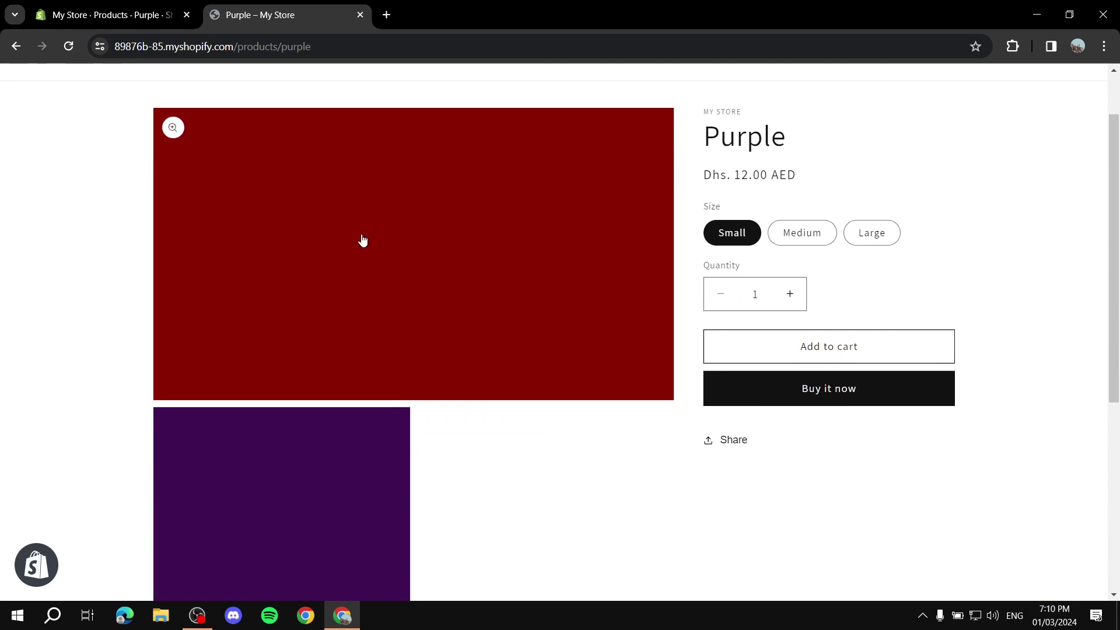
Return to the online store's catalog and reload it to check the Purple product's pricing.
{"action": "scroll", "coordinate": [577, 146], "scroll_direction": "up", "scroll_amount": 1}
{"action": "left_click", "coordinate": [15, 46]}
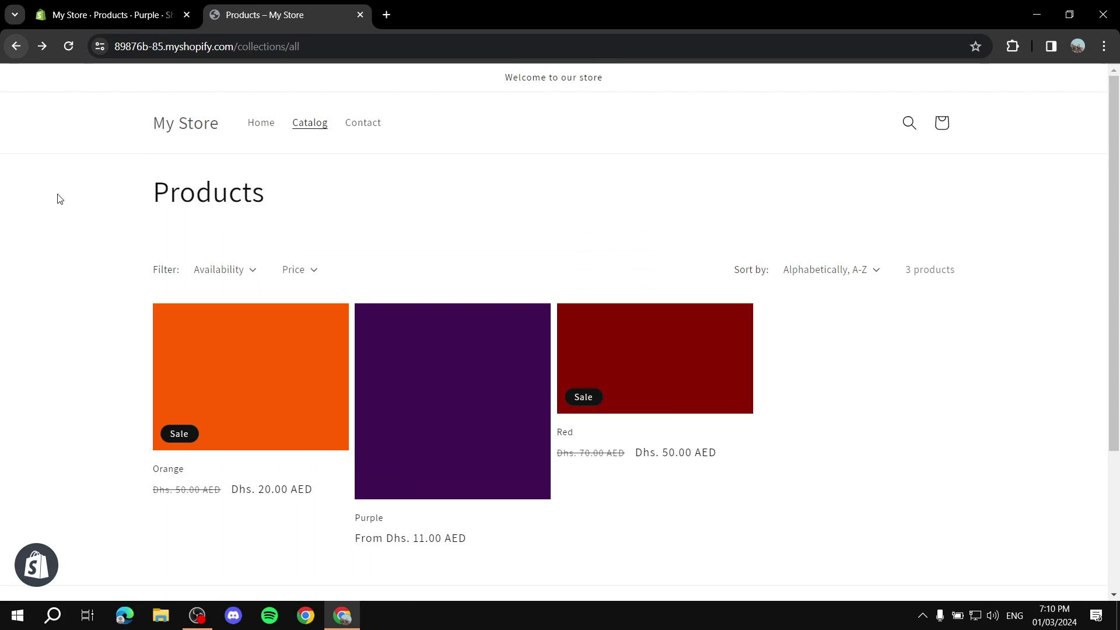
{"action": "left_click", "coordinate": [68, 47]}
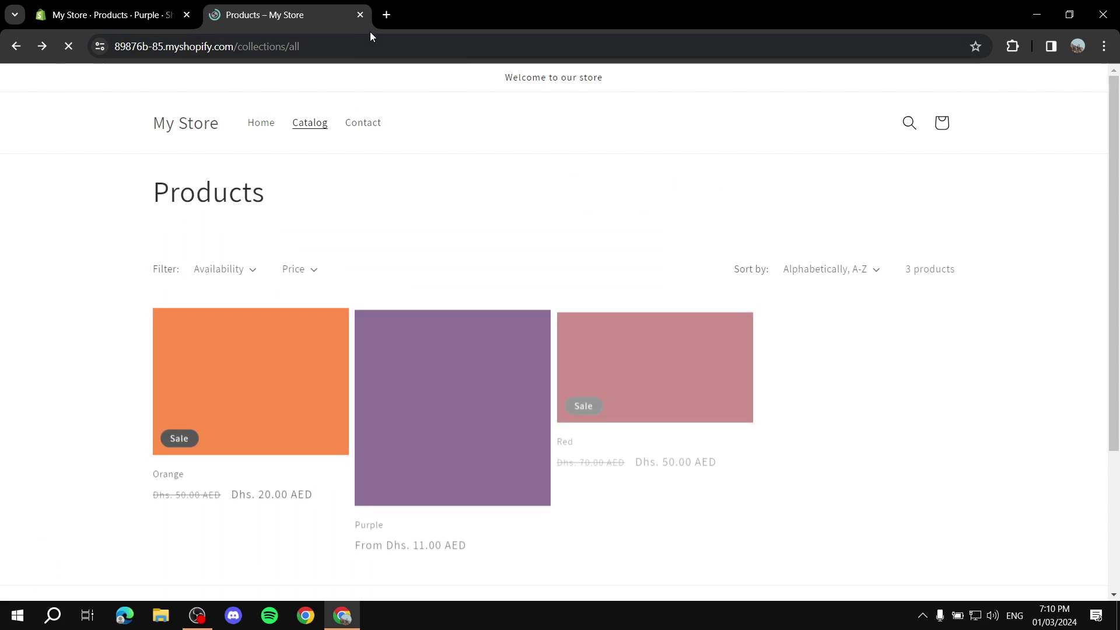
{"action": "left_click", "coordinate": [359, 15]}
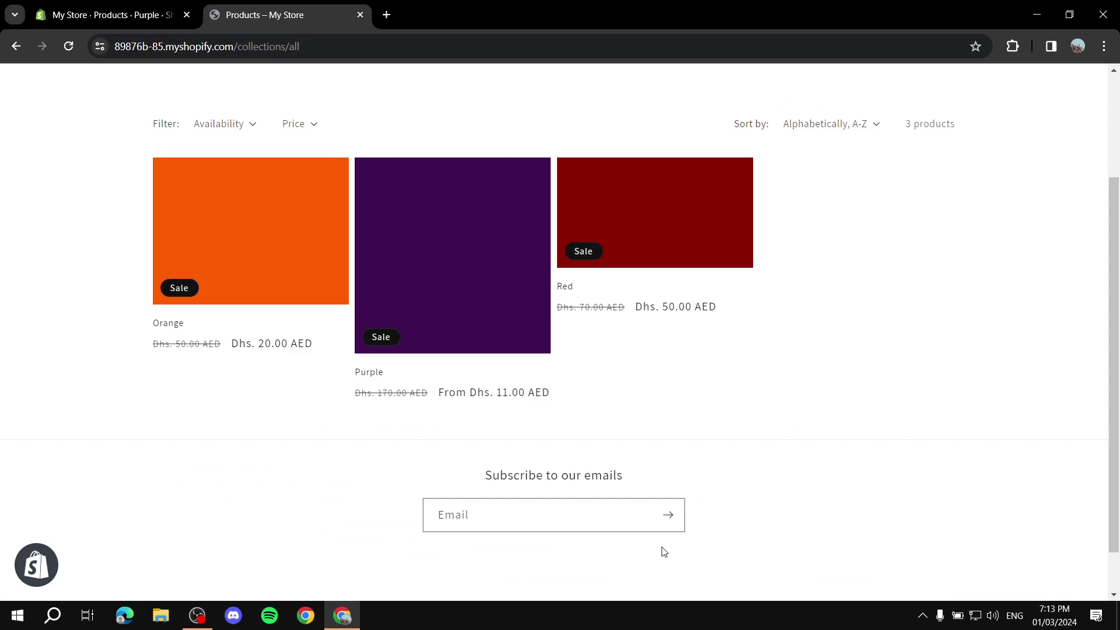
Switch back to the Shopify admin and review the Purple product's variant prices and available quantities.
{"action": "left_click", "coordinate": [189, 5]}
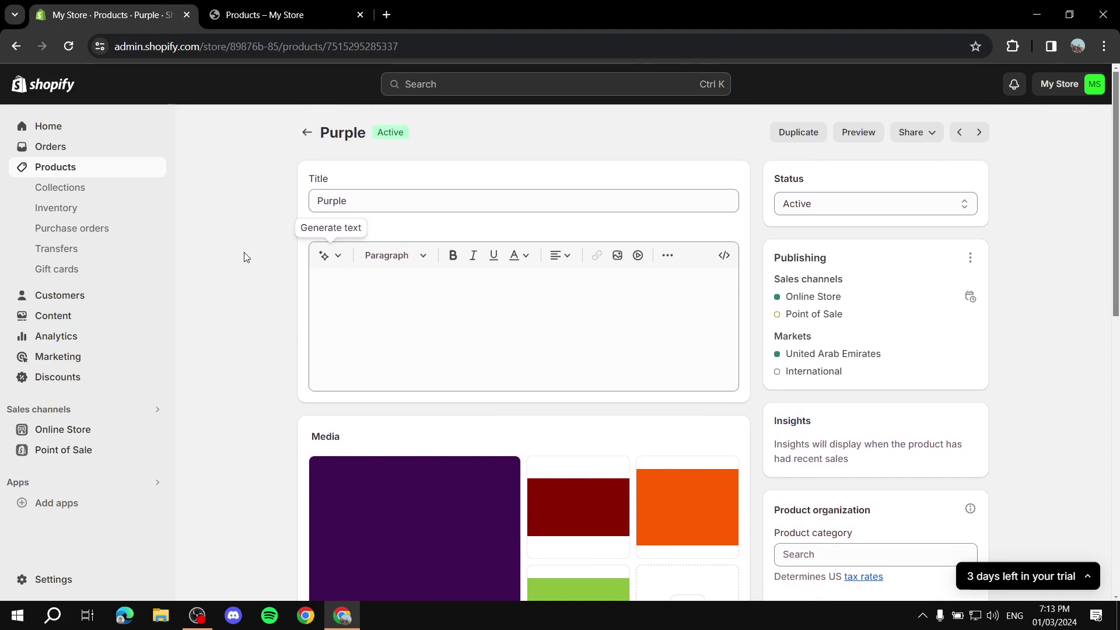
{"action": "scroll", "coordinate": [620, 300], "scroll_direction": "down", "scroll_amount": 9}
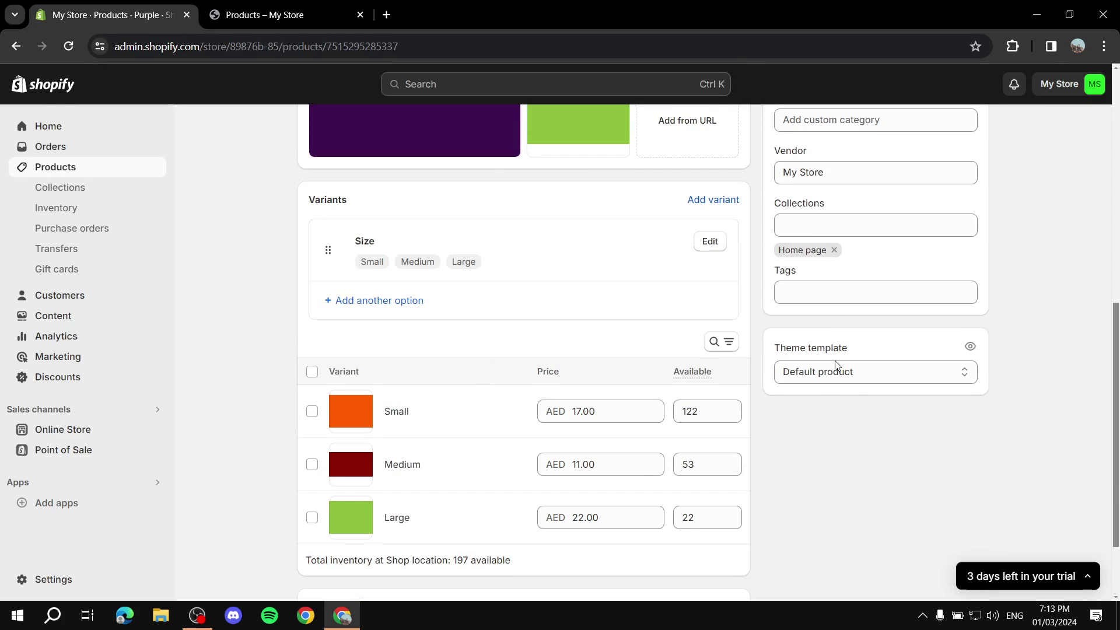
{"action": "scroll", "coordinate": [733, 302], "scroll_direction": "up", "scroll_amount": 9}
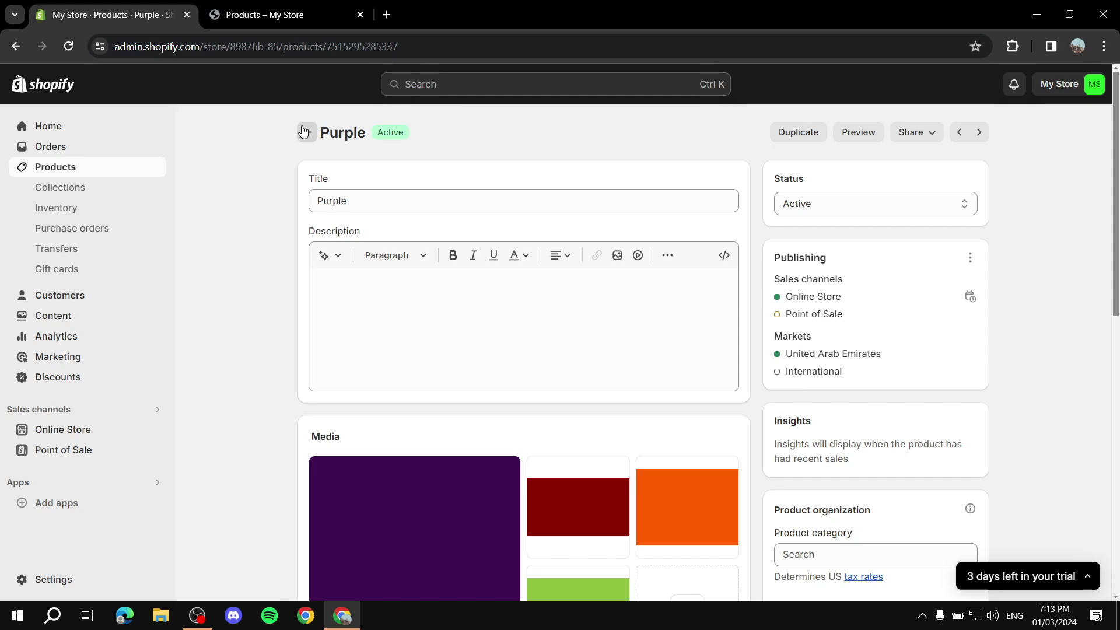
Open Purple from the online store's catalog, compare the sale prices of its Small, Medium and Large sizes, and close the store page.
{"action": "left_click", "coordinate": [264, 15]}
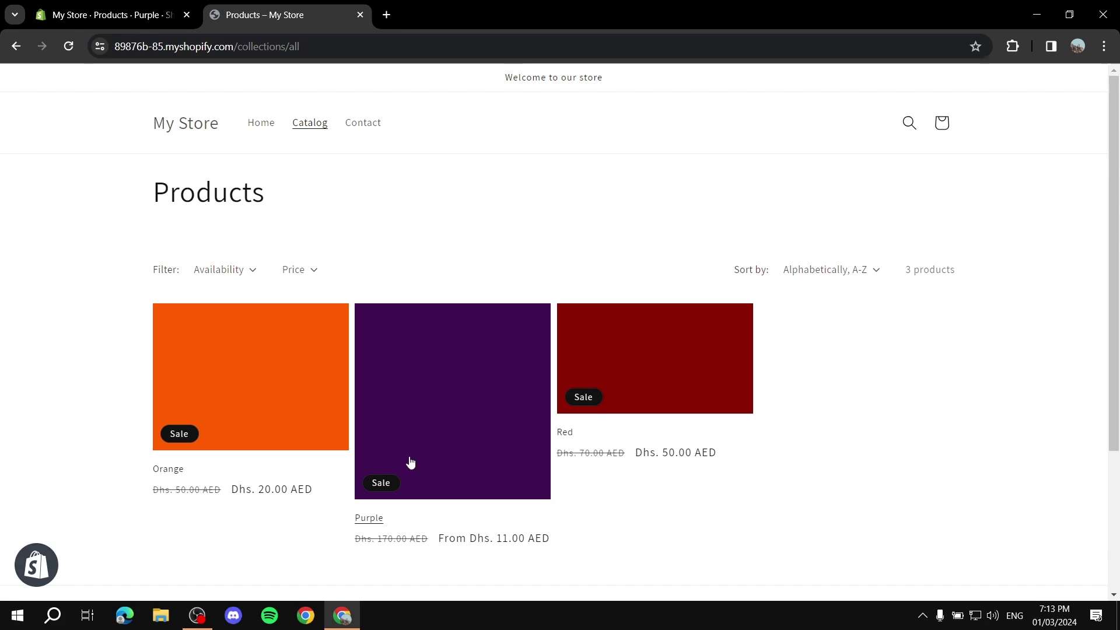
{"action": "left_click", "coordinate": [445, 430]}
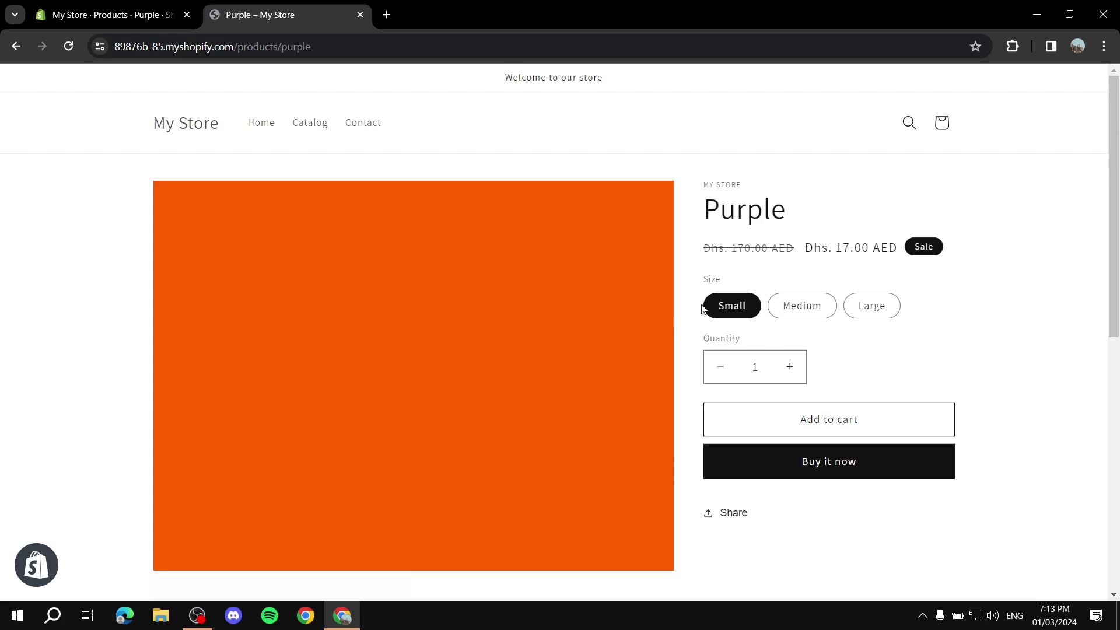
{"action": "left_click", "coordinate": [796, 306]}
{"action": "left_click", "coordinate": [873, 305]}
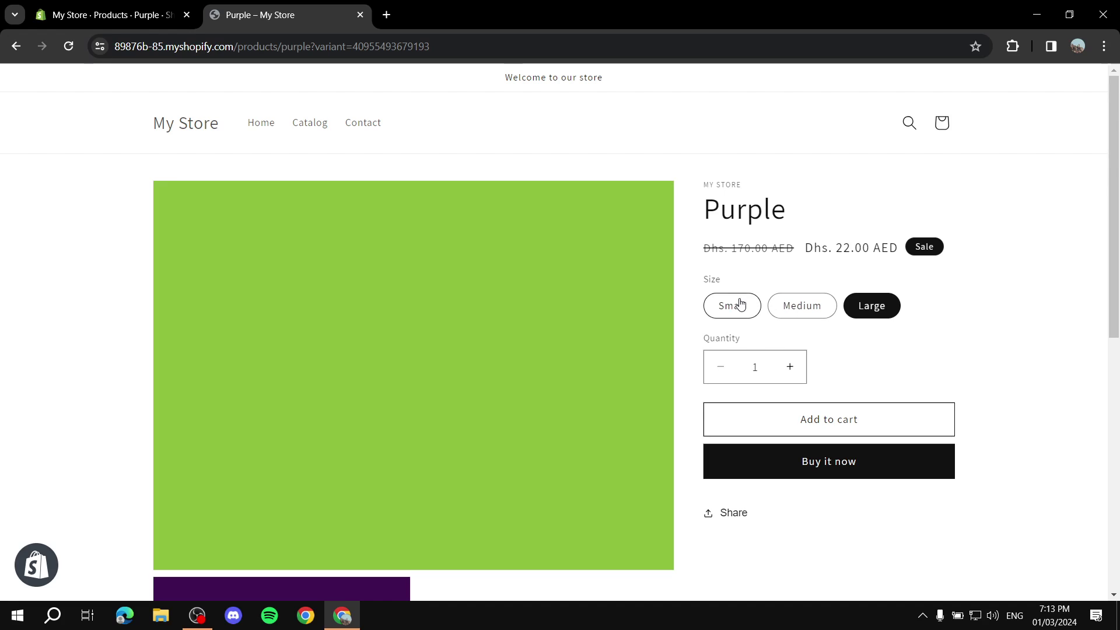
{"action": "left_click", "coordinate": [736, 305]}
{"action": "left_click", "coordinate": [806, 303]}
{"action": "left_click", "coordinate": [887, 309]}
{"action": "left_click", "coordinate": [747, 309]}
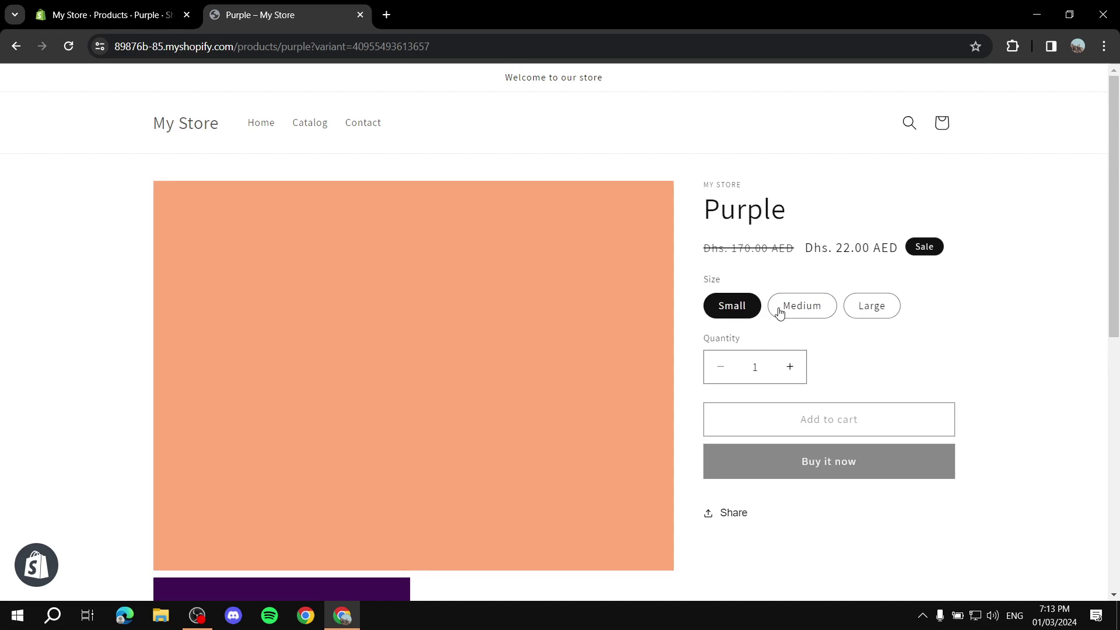
{"action": "left_click", "coordinate": [785, 309]}
{"action": "left_click", "coordinate": [876, 309]}
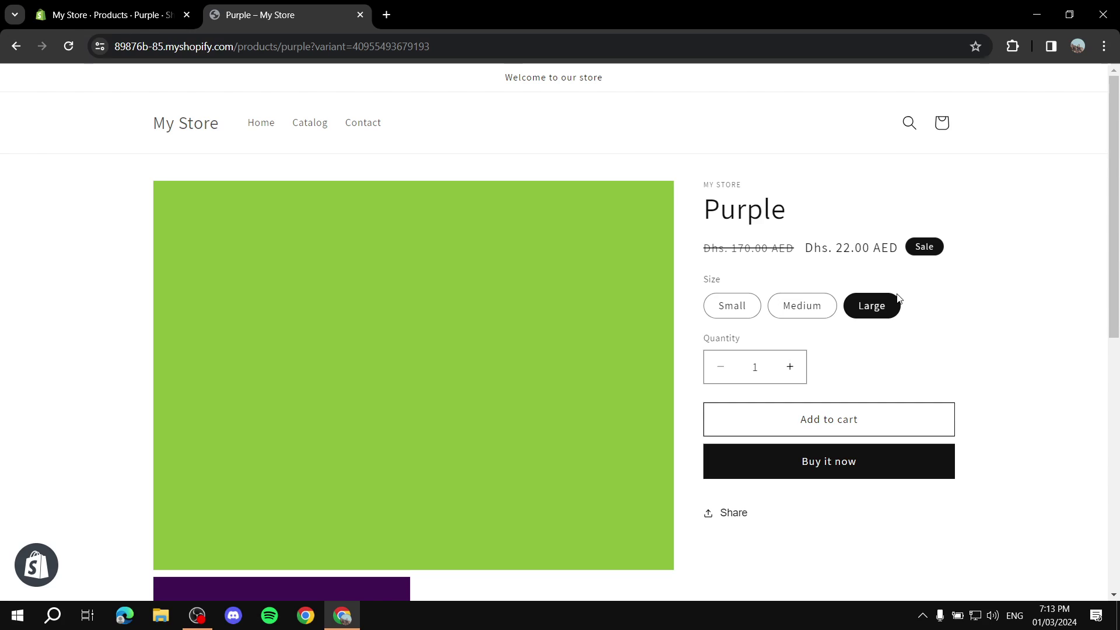
{"action": "left_click", "coordinate": [360, 14]}
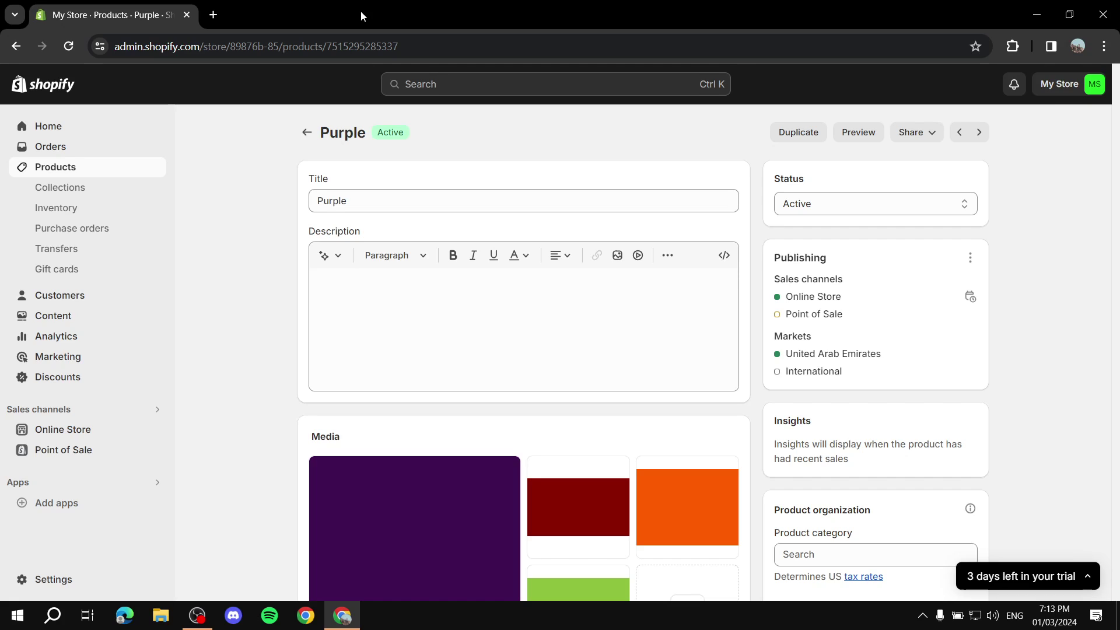
Start a new product from the product list and title it Green.
{"action": "left_click", "coordinate": [58, 167]}
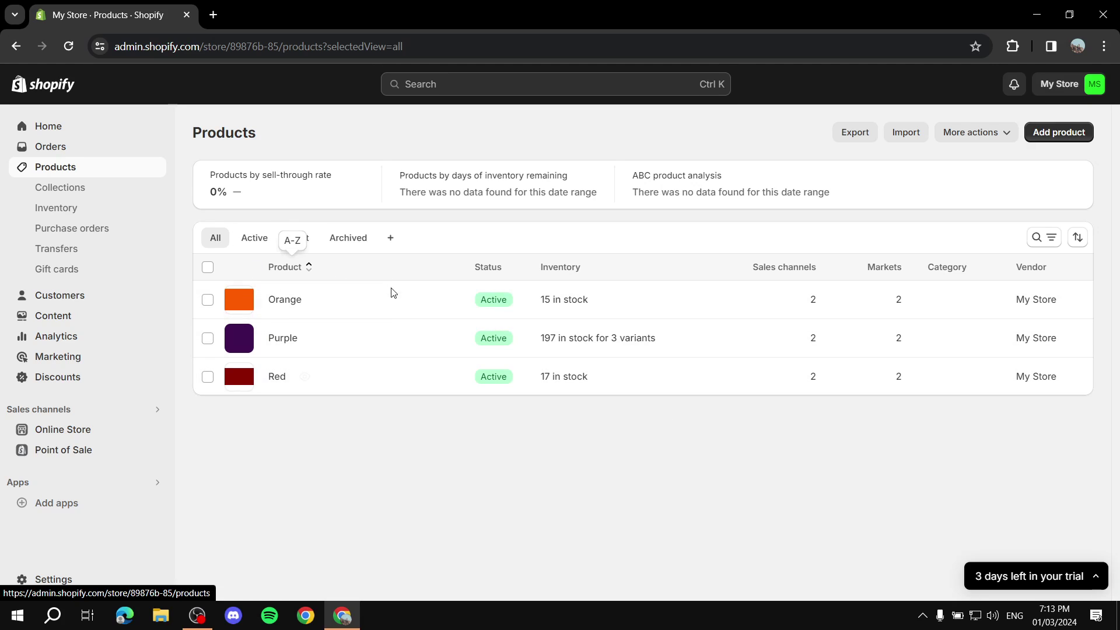
{"action": "left_click", "coordinate": [1058, 132]}
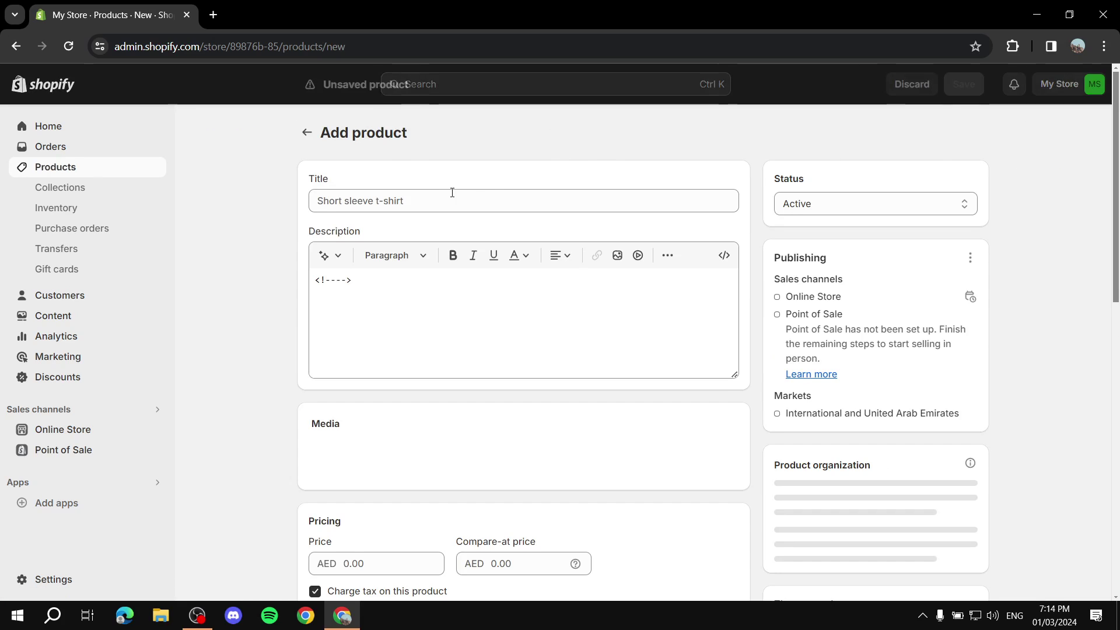
{"action": "left_click", "coordinate": [451, 192]}
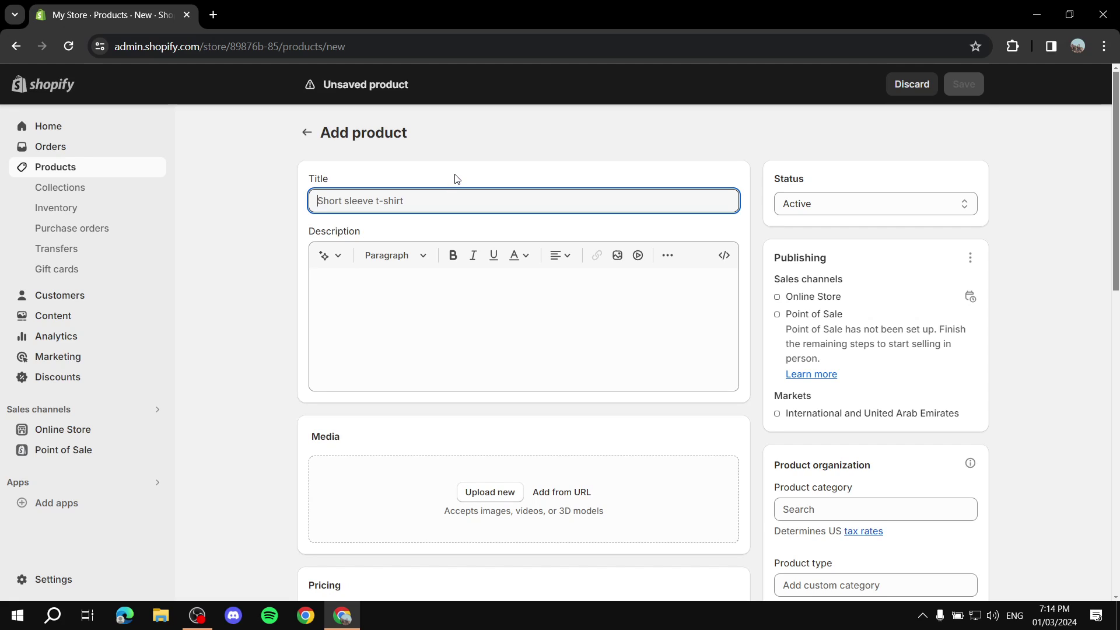
{"action": "type", "text": "Green"}
Upload Green.png from the Explainer Media folder as the new product's media.
{"action": "scroll", "coordinate": [502, 334], "scroll_direction": "down", "scroll_amount": 3}
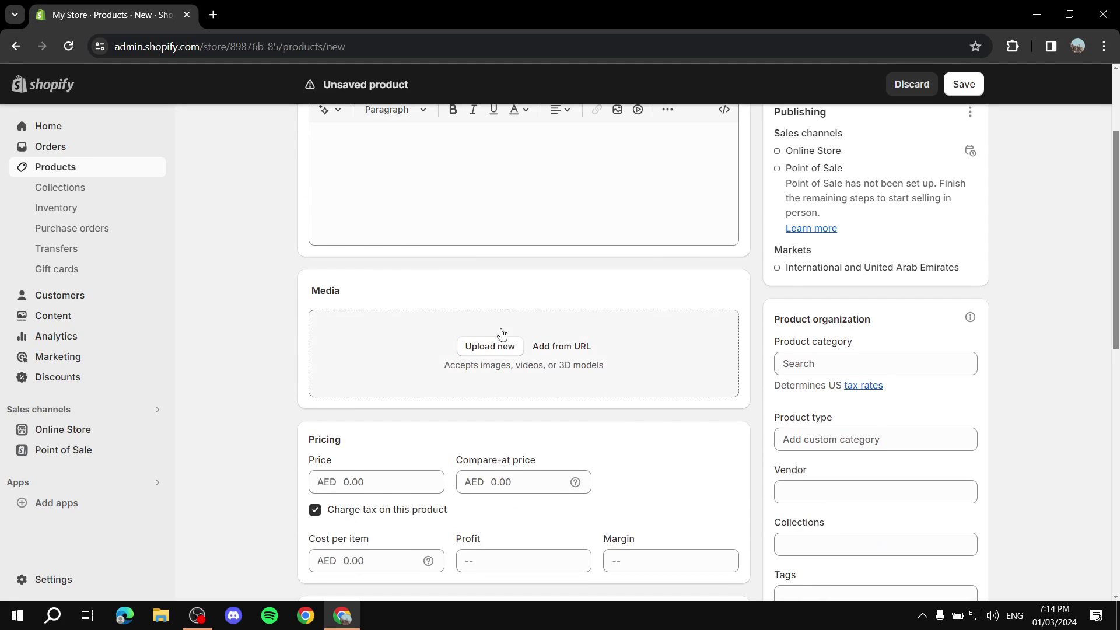
{"action": "left_click", "coordinate": [490, 346]}
{"action": "double_click", "coordinate": [594, 362]}
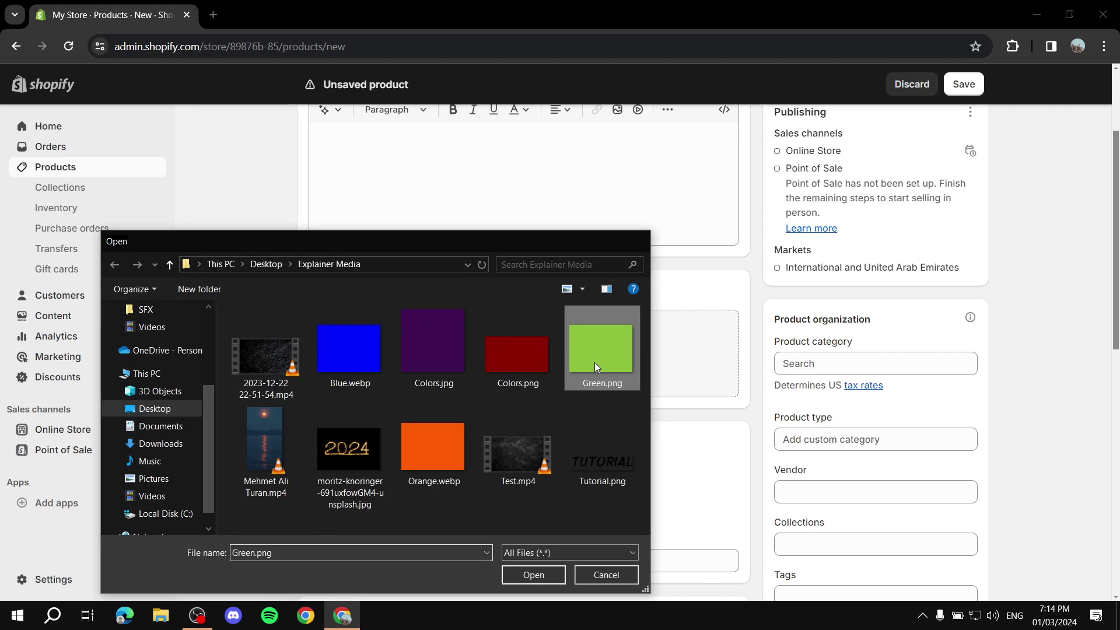
Set the Green product's price to AED 50 without a compare-at price, save it, and return to the product list.
{"action": "scroll", "coordinate": [457, 329], "scroll_direction": "down", "scroll_amount": 2}
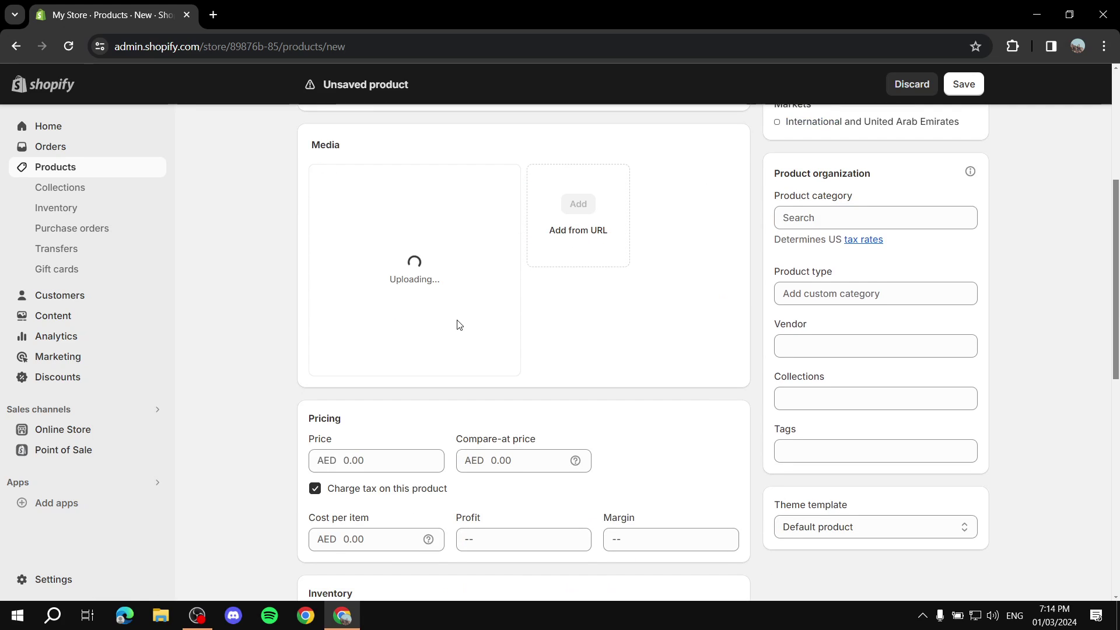
{"action": "left_click", "coordinate": [400, 462]}
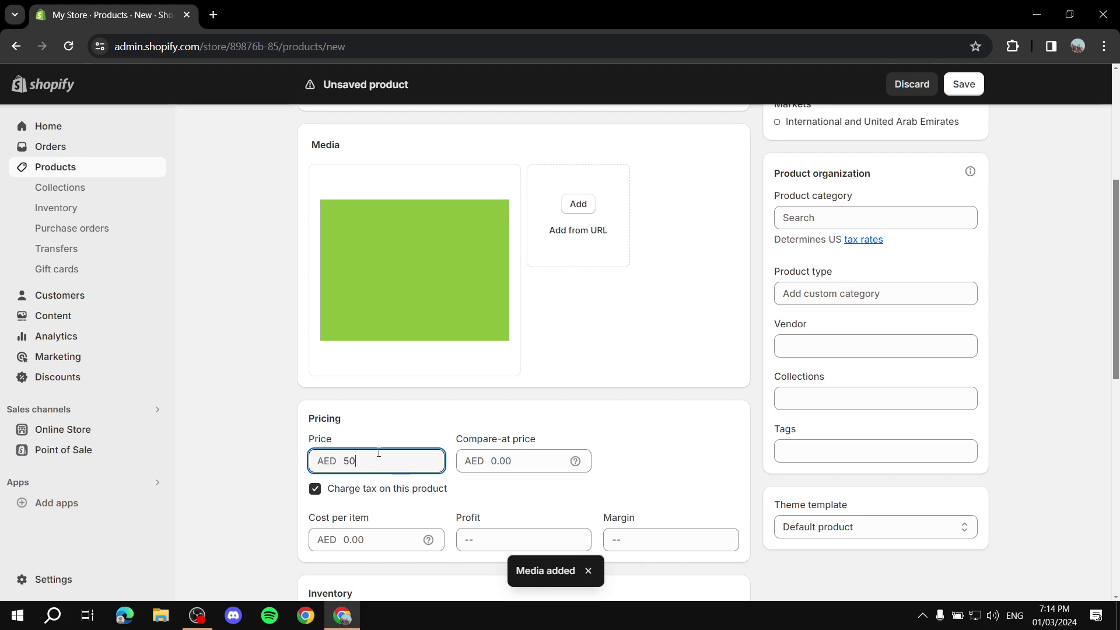
{"action": "type", "text": "50"}
{"action": "left_click", "coordinate": [383, 388]}
{"action": "scroll", "coordinate": [511, 422], "scroll_direction": "down", "scroll_amount": 3}
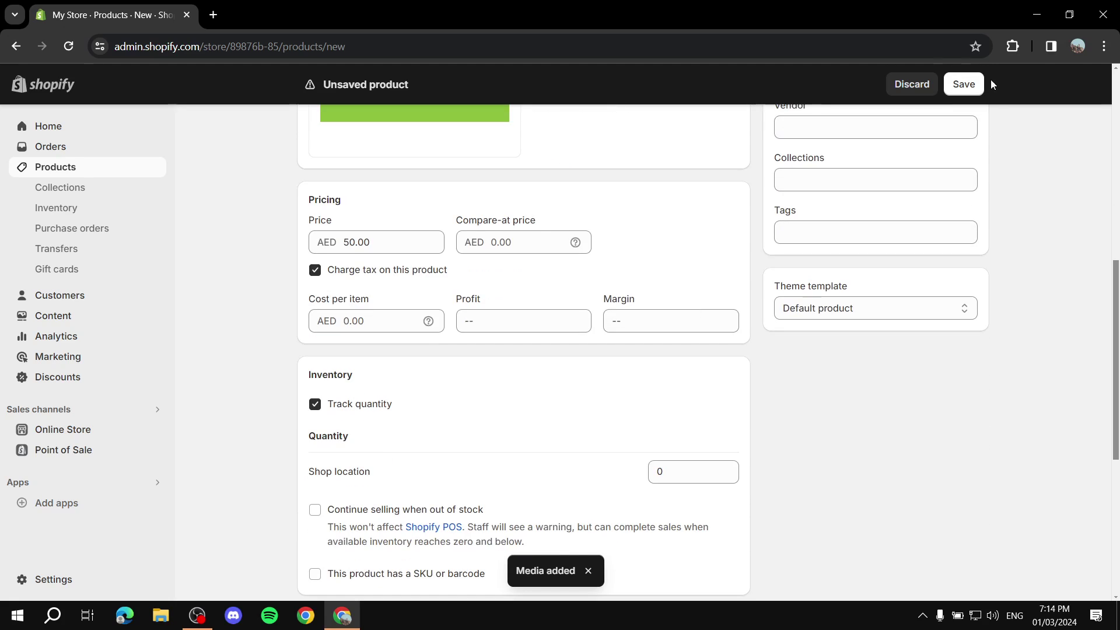
{"action": "left_click", "coordinate": [979, 82]}
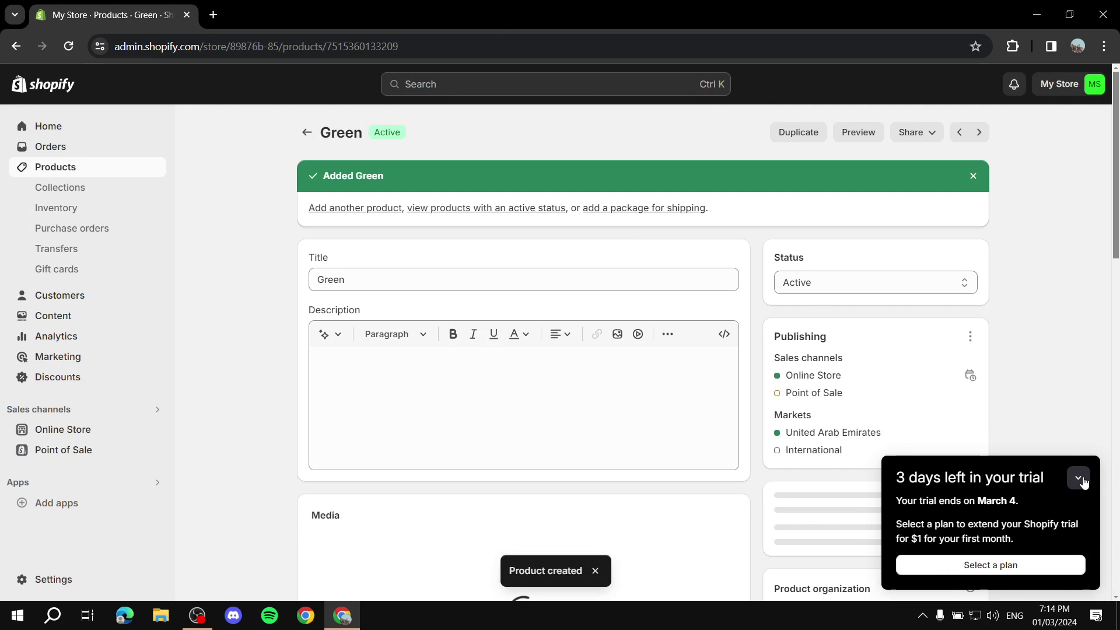
{"action": "left_click", "coordinate": [1079, 479]}
{"action": "left_click", "coordinate": [307, 133]}
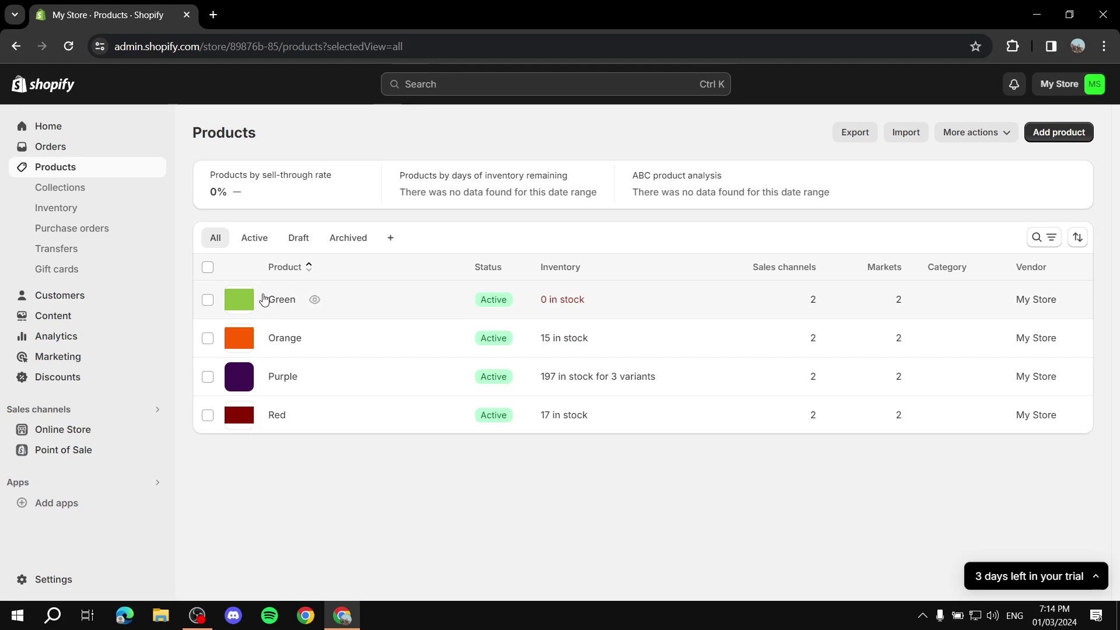
Start a new product collection and title it Fire Sale.
{"action": "left_click", "coordinate": [69, 186]}
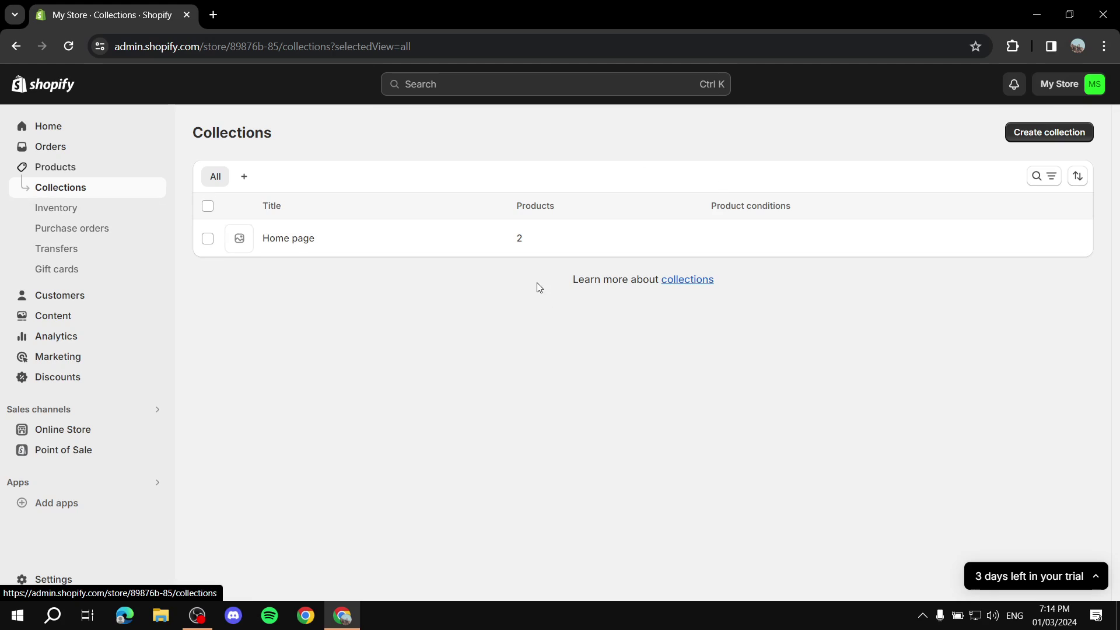
{"action": "left_click", "coordinate": [1032, 139]}
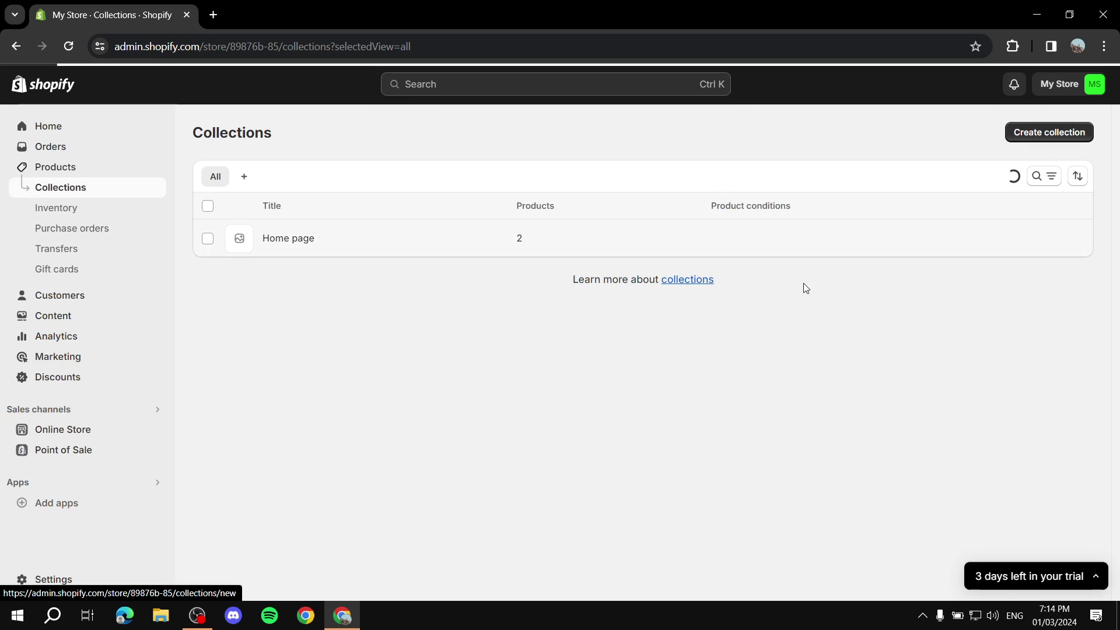
{"action": "left_click", "coordinate": [438, 205]}
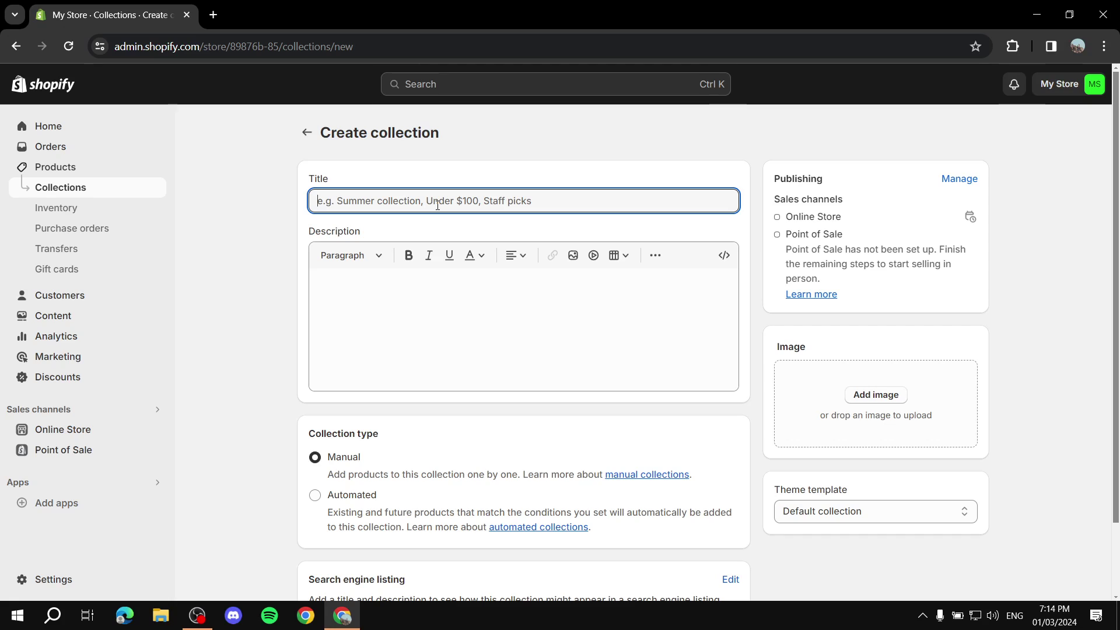
{"action": "type", "text": "Fire "}
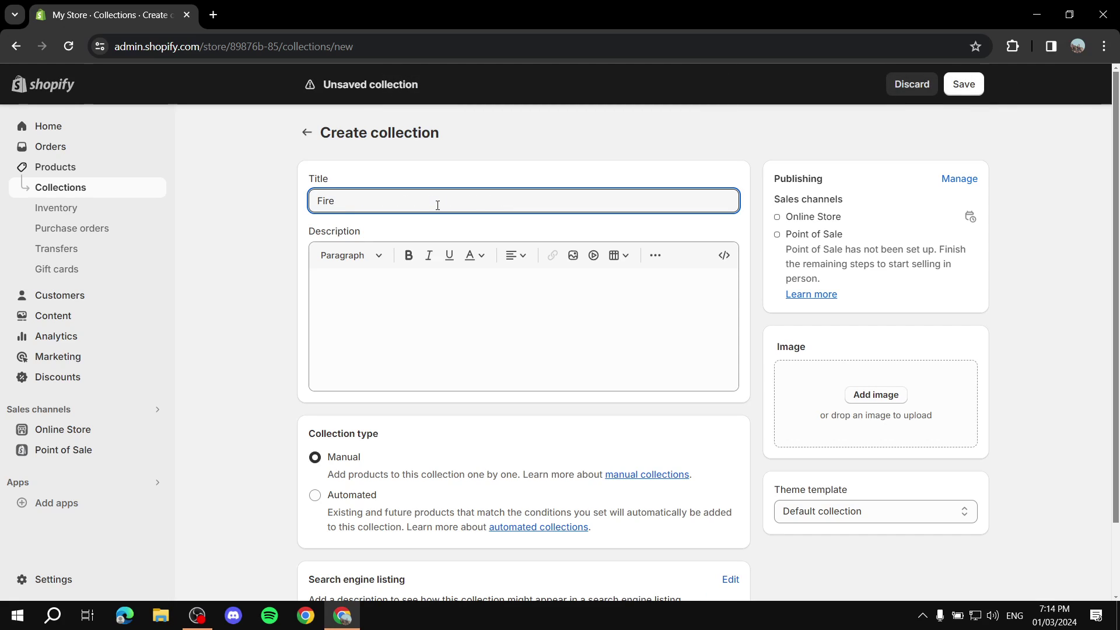
{"action": "type", "text": "Sale"}
{"action": "left_click", "coordinate": [503, 146]}
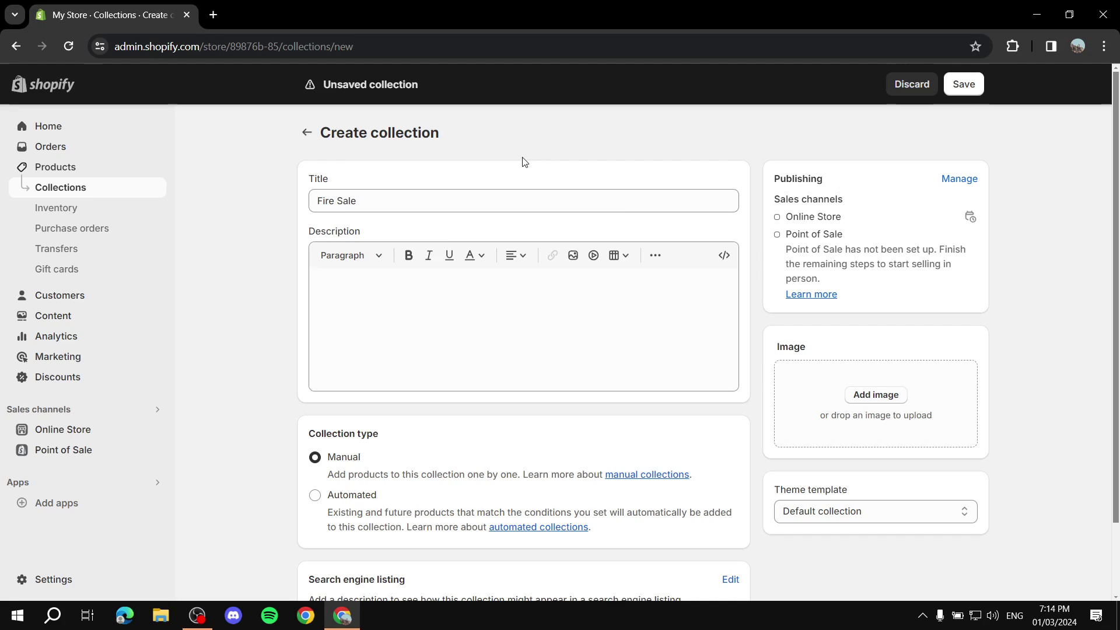
Make the Fire Sale collection automated, with the condition that the compare-at price is not empty.
{"action": "scroll", "coordinate": [408, 292], "scroll_direction": "down", "scroll_amount": 2}
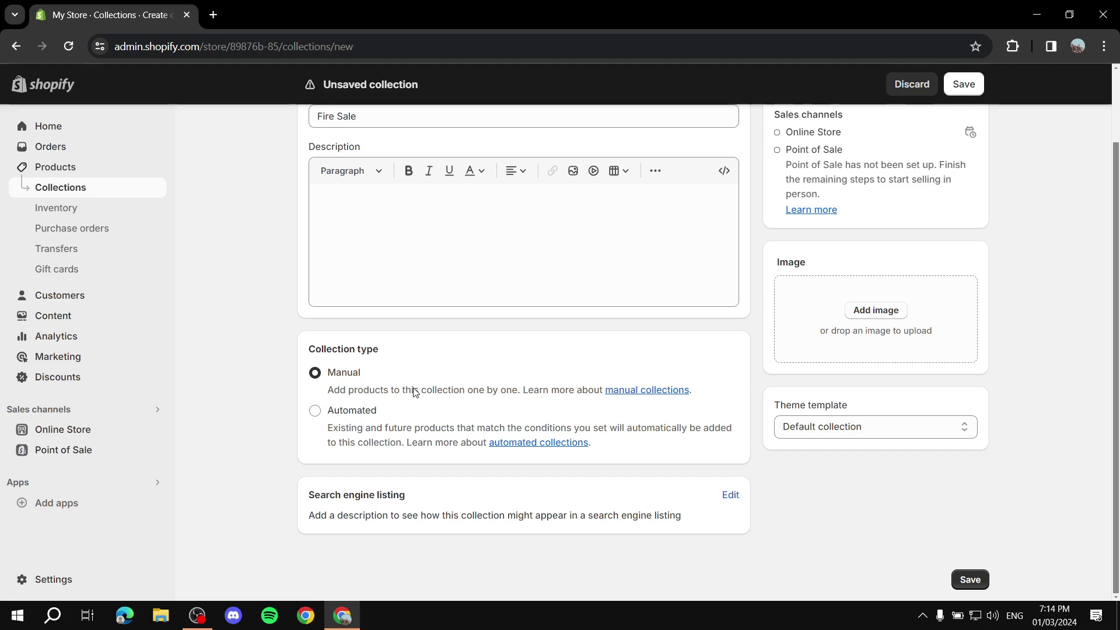
{"action": "left_click", "coordinate": [317, 412]}
{"action": "scroll", "coordinate": [513, 328], "scroll_direction": "down", "scroll_amount": 2}
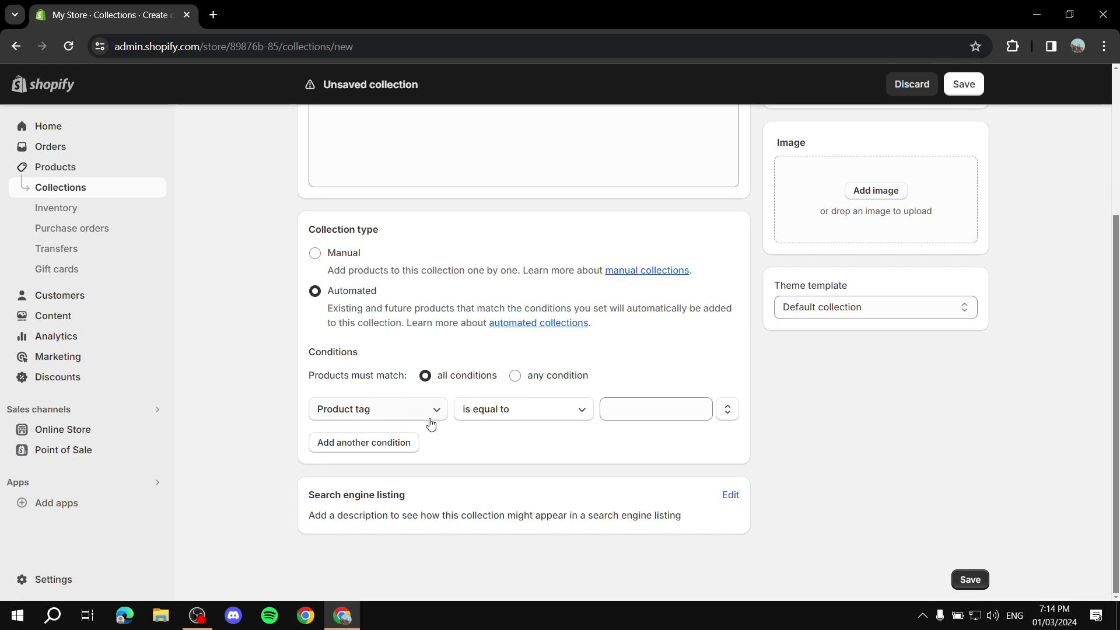
{"action": "left_click", "coordinate": [404, 412]}
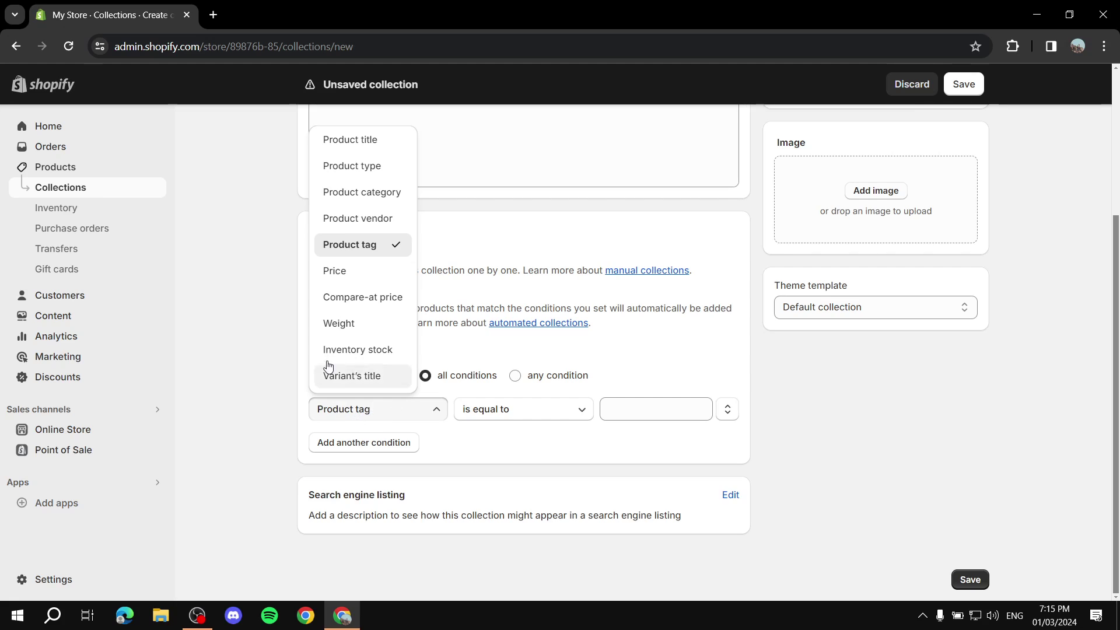
{"action": "left_click", "coordinate": [350, 301]}
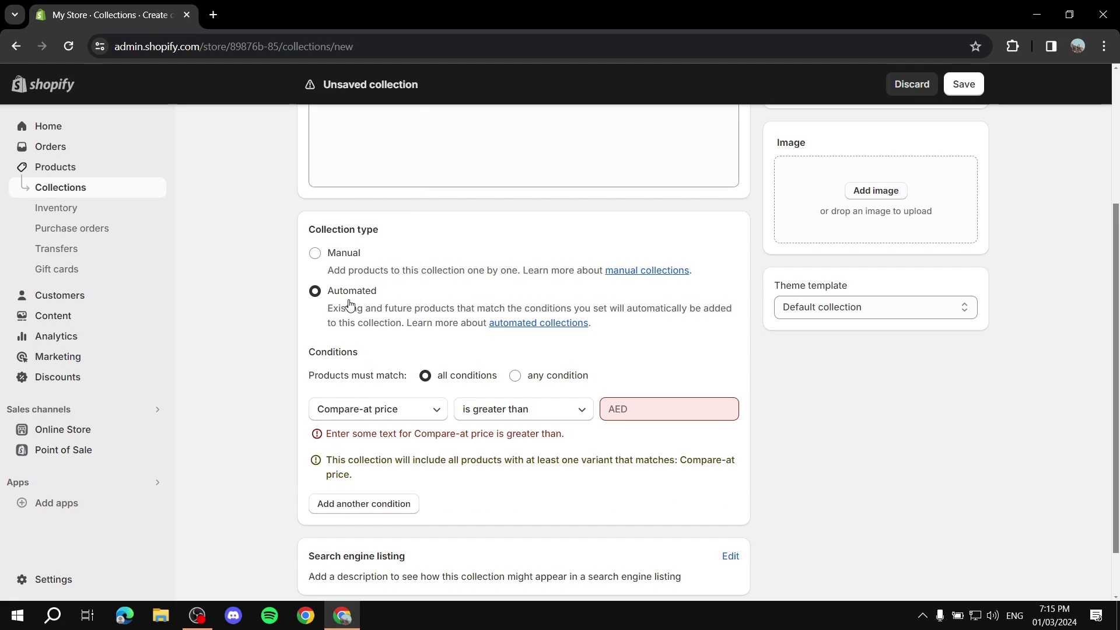
{"action": "left_click", "coordinate": [553, 407]}
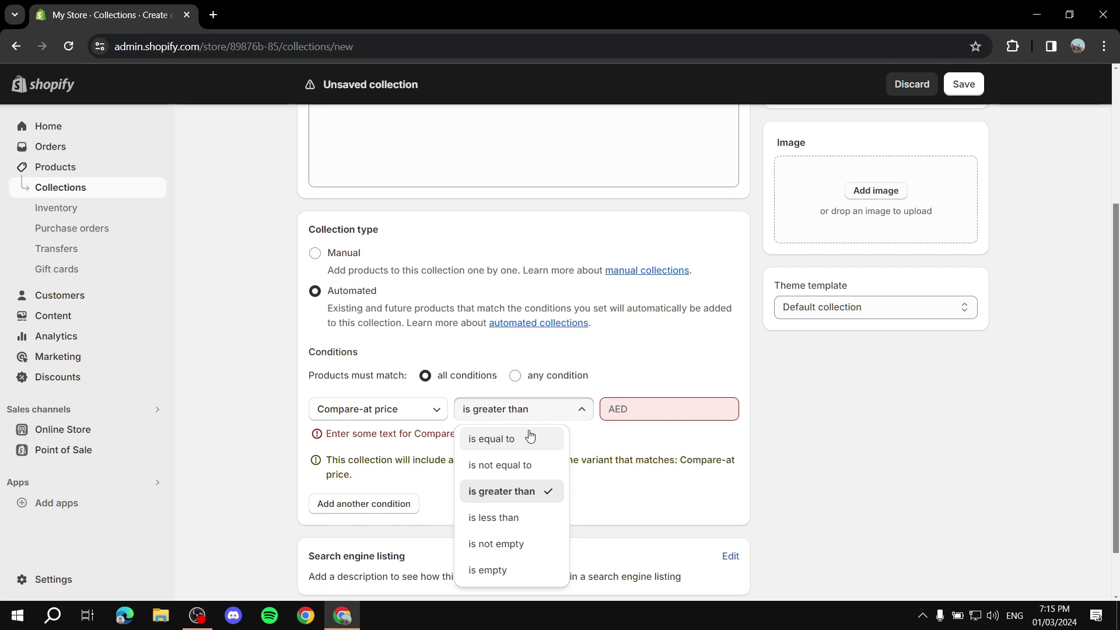
{"action": "left_click", "coordinate": [511, 552]}
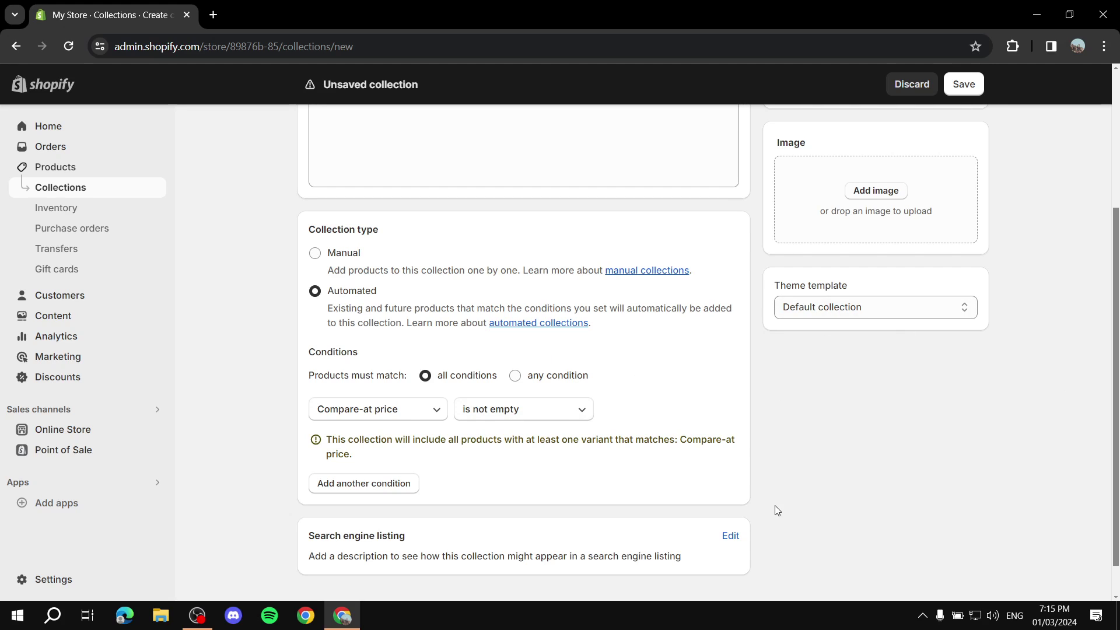
Save the Fire Sale collection and review which products it includes.
{"action": "scroll", "coordinate": [975, 179], "scroll_direction": "up", "scroll_amount": 3}
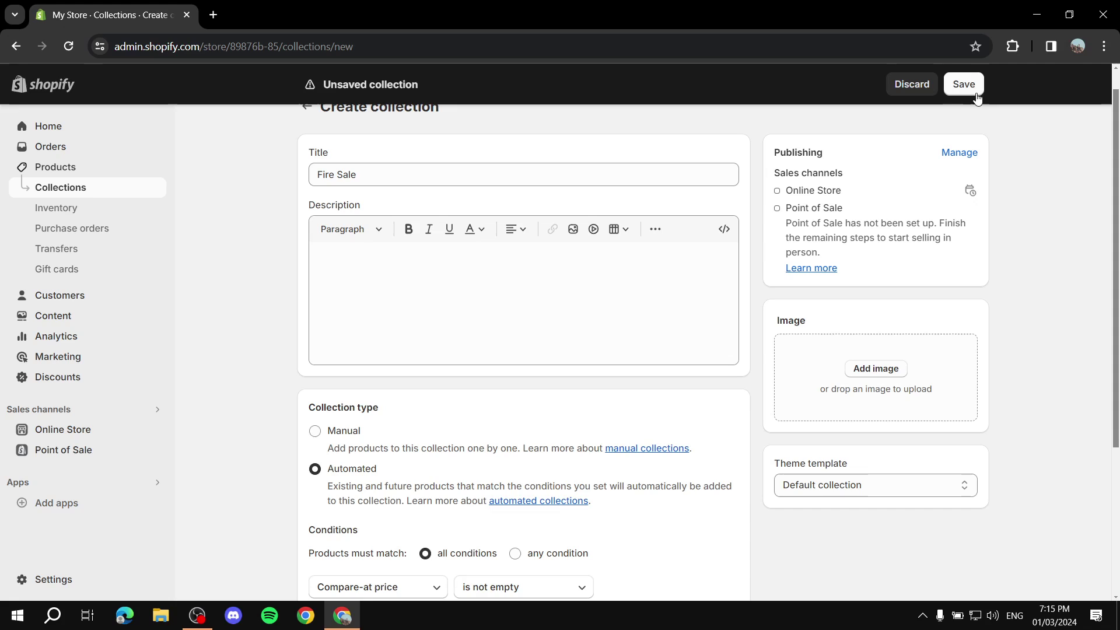
{"action": "left_click", "coordinate": [964, 84]}
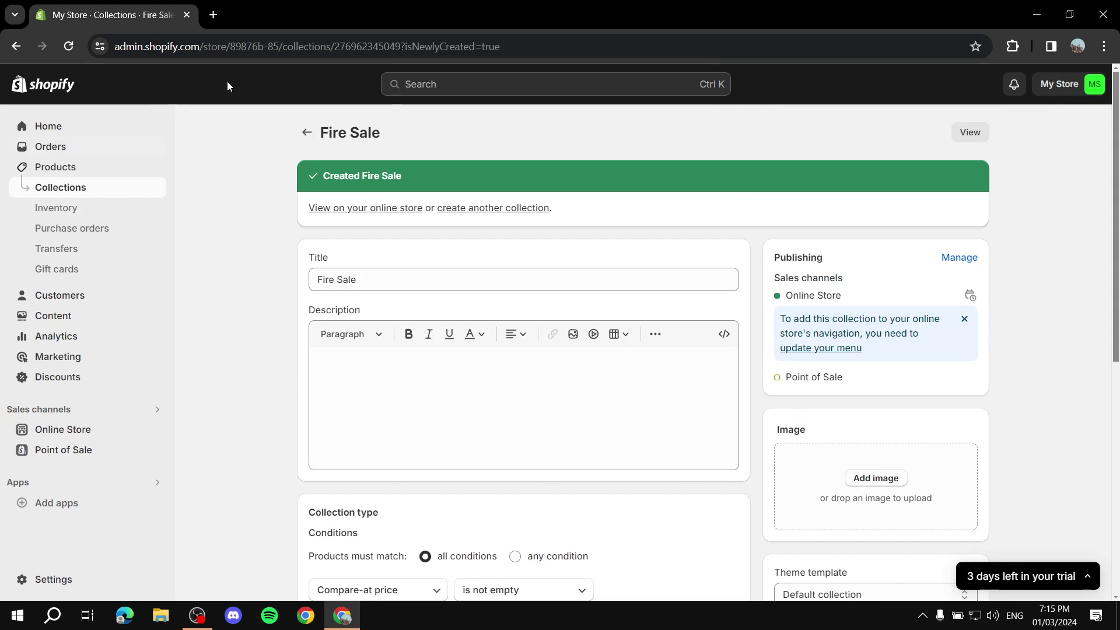
{"action": "scroll", "coordinate": [784, 235], "scroll_direction": "down", "scroll_amount": 6}
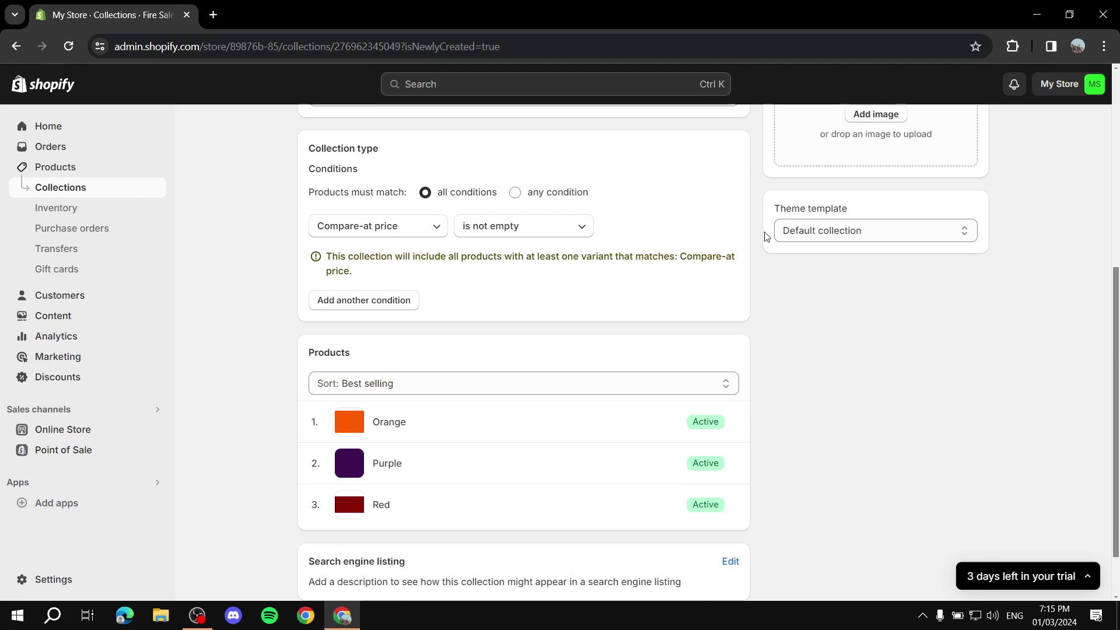
{"action": "scroll", "coordinate": [624, 472], "scroll_direction": "down", "scroll_amount": 2}
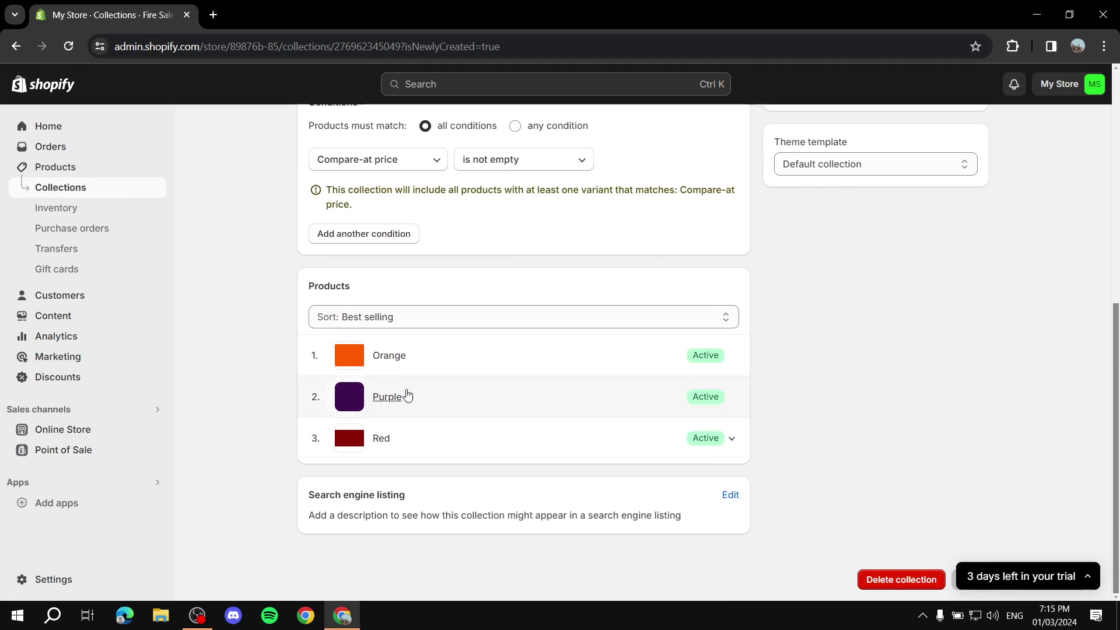